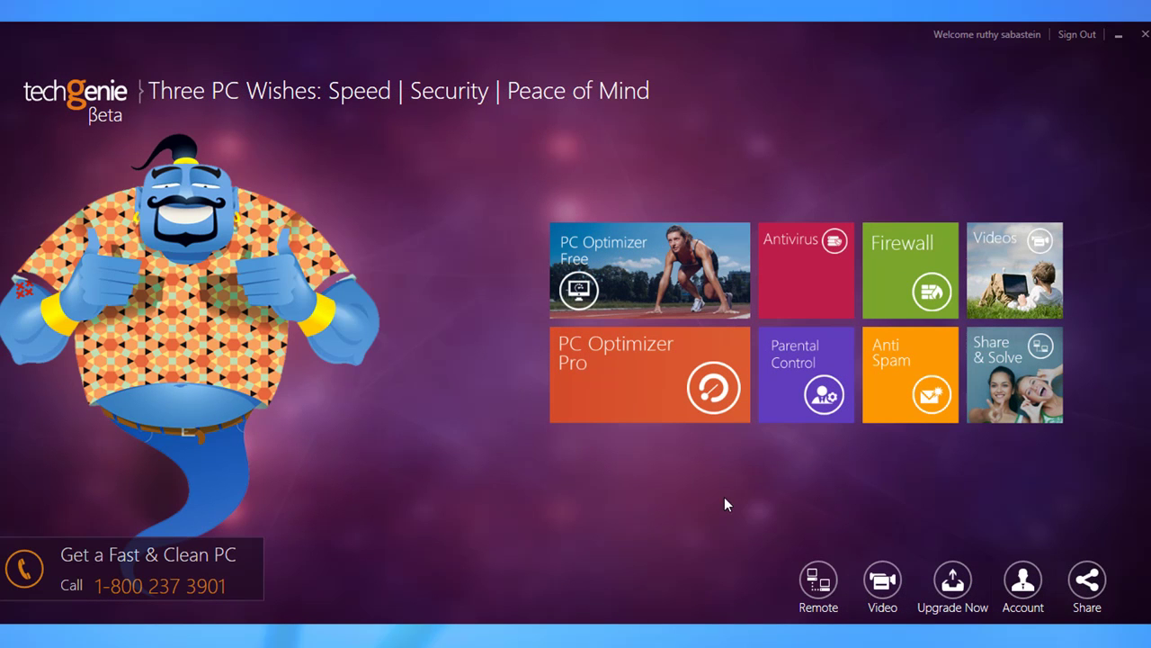
Start a custom antivirus scan limited to the Users folder on the C: drive
{"action": "left_click", "coordinate": [800, 272]}
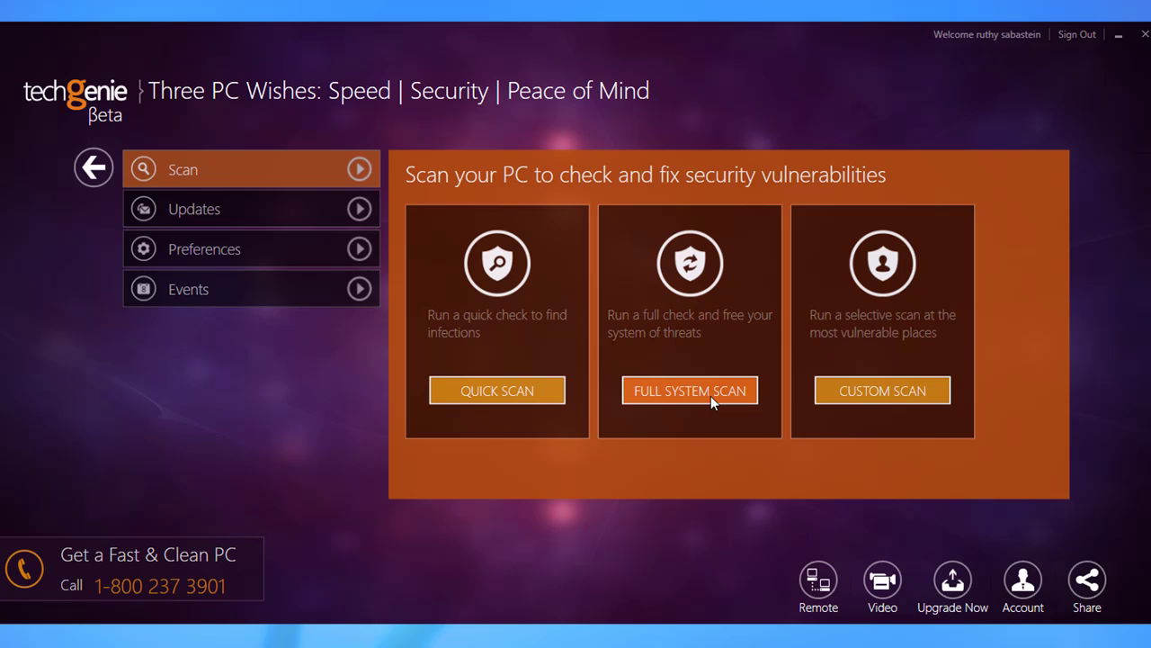
{"action": "left_click", "coordinate": [901, 393]}
{"action": "left_click", "coordinate": [591, 242]}
{"action": "left_click", "coordinate": [606, 260]}
{"action": "scroll", "coordinate": [666, 337], "scroll_direction": "down", "scroll_amount": 3}
{"action": "left_click", "coordinate": [638, 370]}
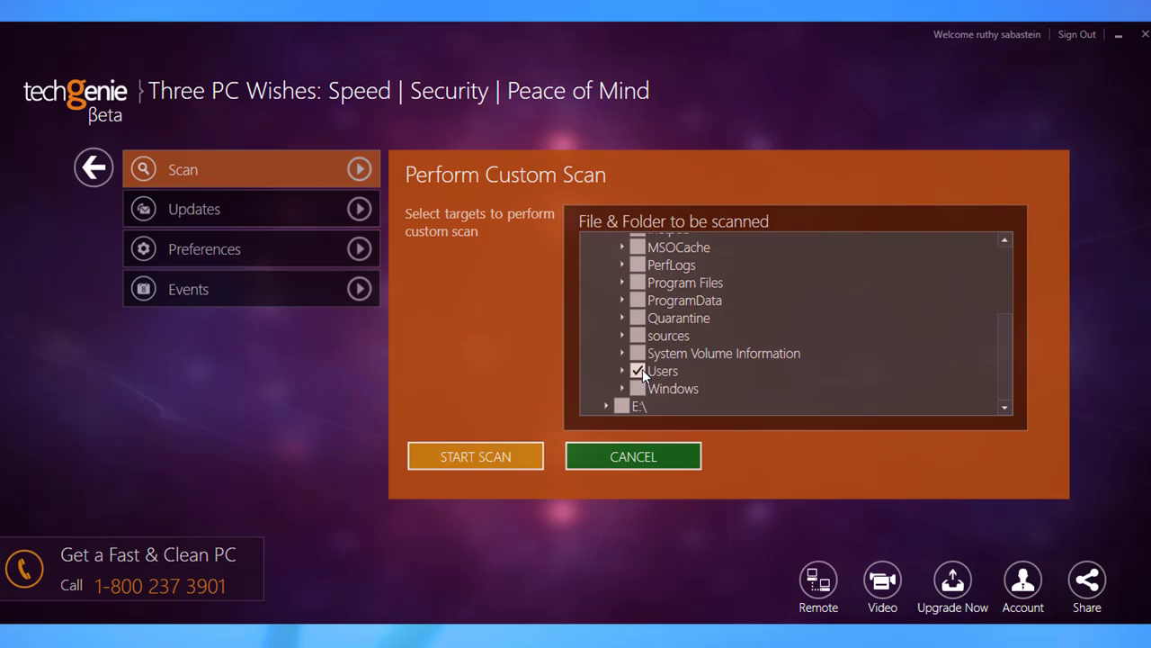
{"action": "left_click", "coordinate": [490, 457]}
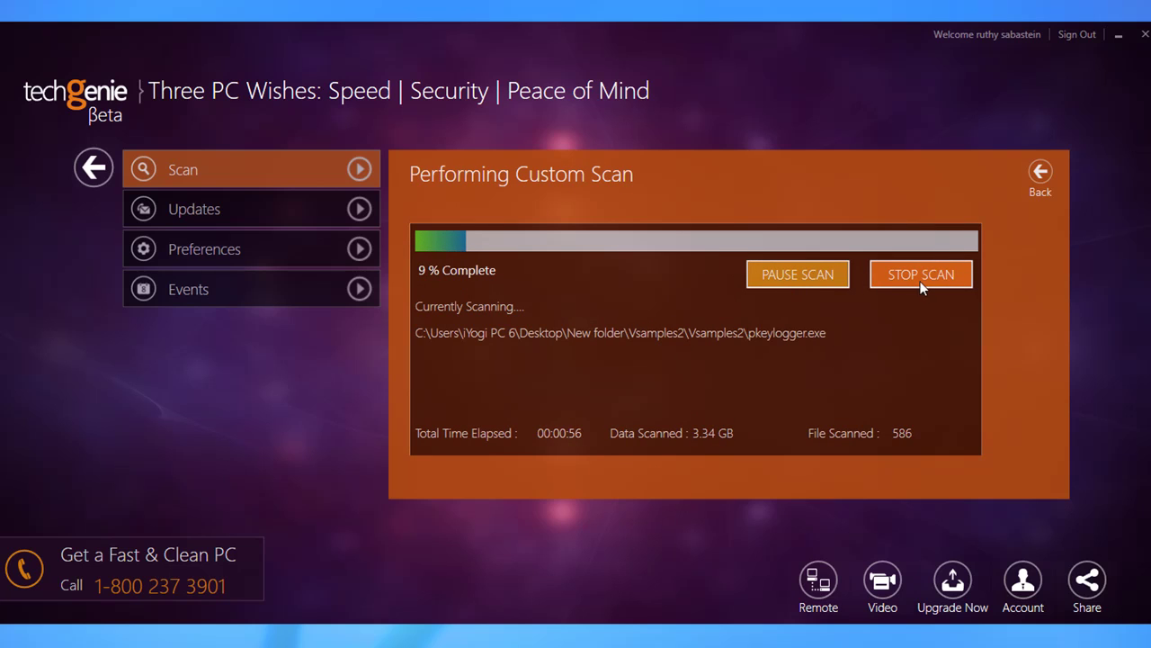
Pause and resume the running custom scan, and open its scan results once it completes
{"action": "left_click", "coordinate": [795, 280]}
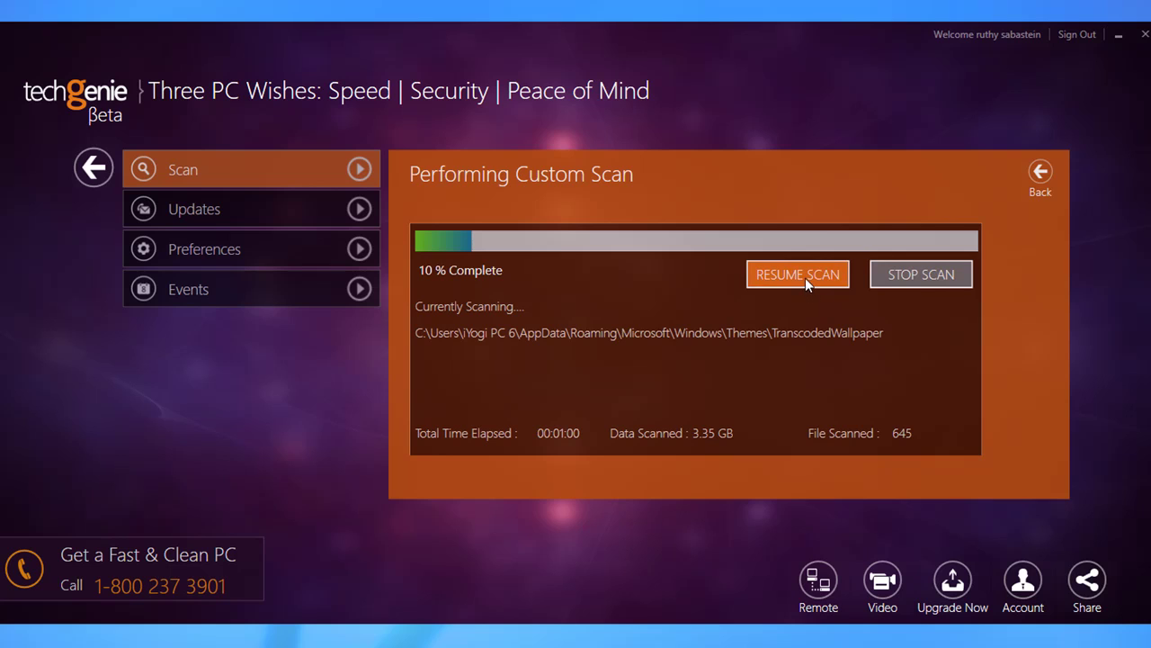
{"action": "left_click", "coordinate": [805, 277]}
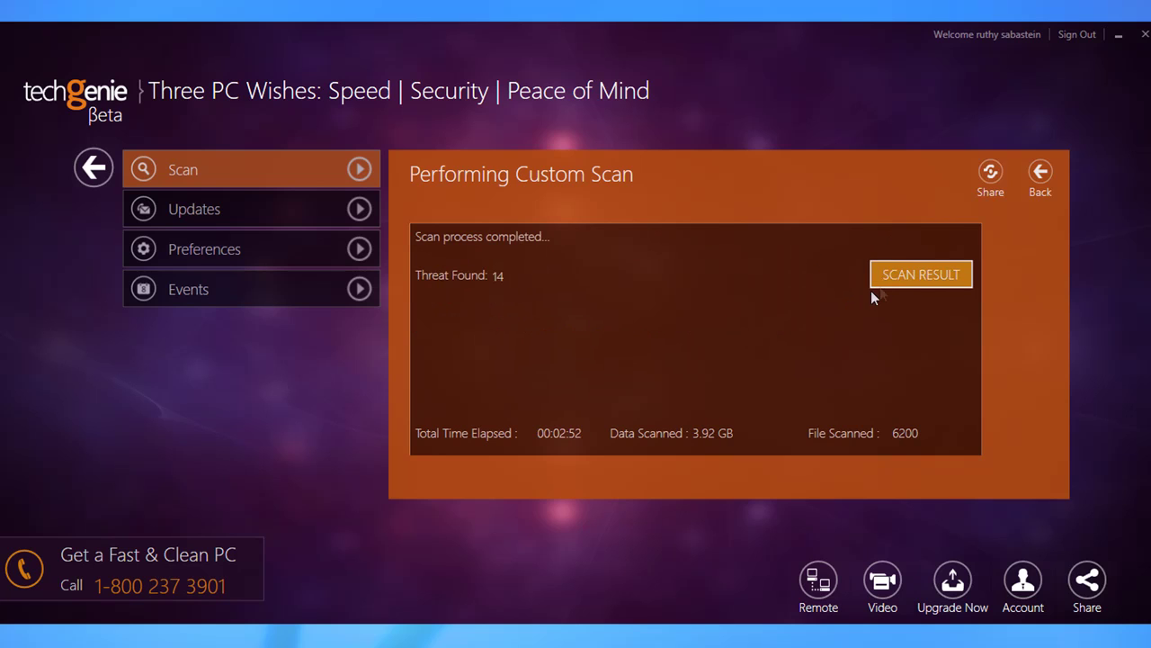
{"action": "left_click", "coordinate": [913, 274]}
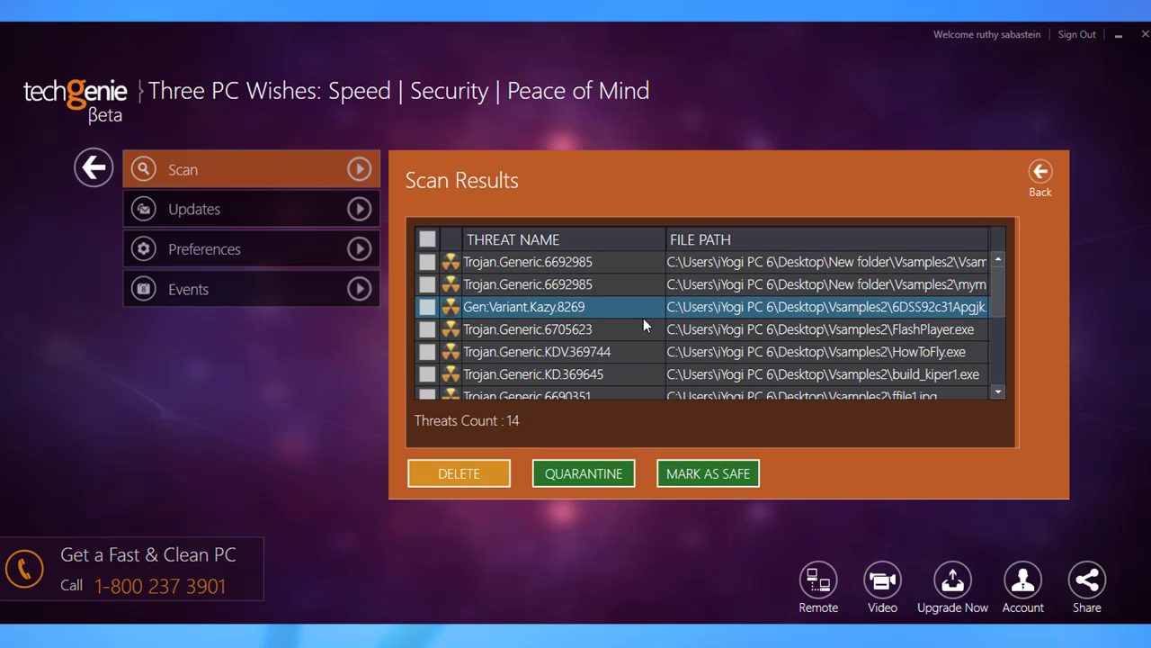
Delete the first three threats listed in the scan results and confirm the deletion
{"action": "left_click", "coordinate": [427, 262]}
{"action": "left_click", "coordinate": [427, 284]}
{"action": "left_click", "coordinate": [428, 306]}
{"action": "left_click", "coordinate": [460, 474]}
{"action": "left_click", "coordinate": [586, 361]}
Quarantine the first six remaining threats in the scan results and confirm the quarantine
{"action": "left_click", "coordinate": [427, 262]}
{"action": "left_click", "coordinate": [427, 284]}
{"action": "left_click", "coordinate": [428, 307]}
{"action": "left_click", "coordinate": [427, 329]}
{"action": "left_click", "coordinate": [427, 351]}
{"action": "left_click", "coordinate": [427, 374]}
{"action": "left_click", "coordinate": [589, 473]}
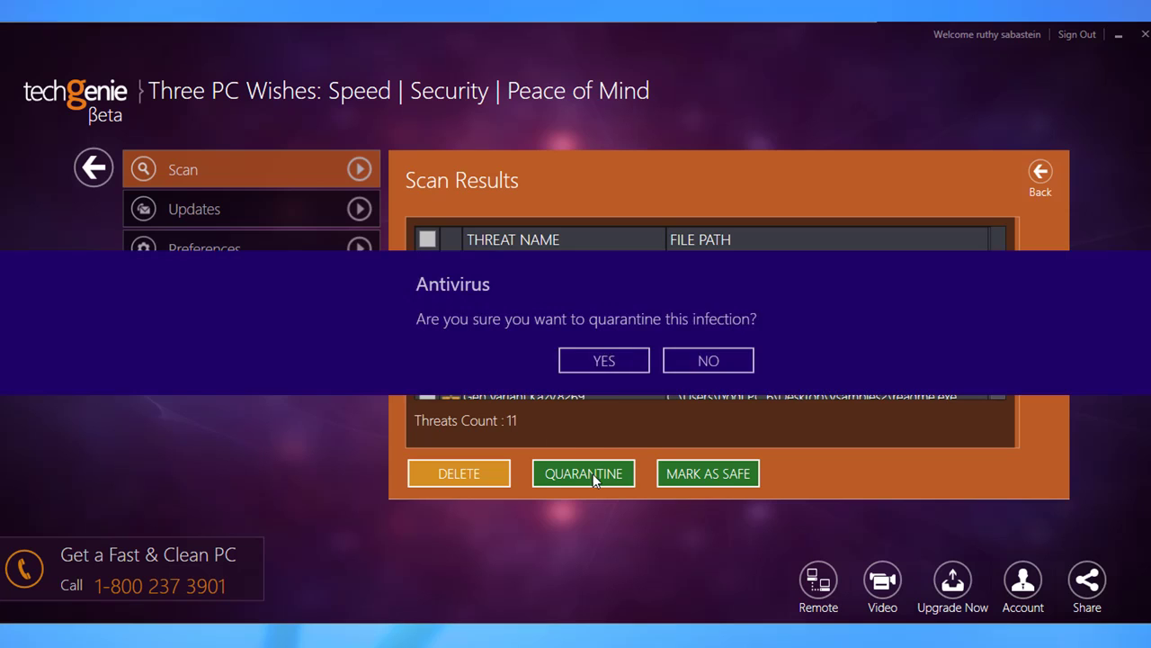
{"action": "left_click", "coordinate": [612, 361]}
Mark all the threats still listed in the scan results as safe and confirm
{"action": "left_click", "coordinate": [427, 261]}
{"action": "left_click", "coordinate": [427, 285]}
{"action": "left_click", "coordinate": [428, 307]}
{"action": "left_click", "coordinate": [427, 330]}
{"action": "left_click", "coordinate": [720, 476]}
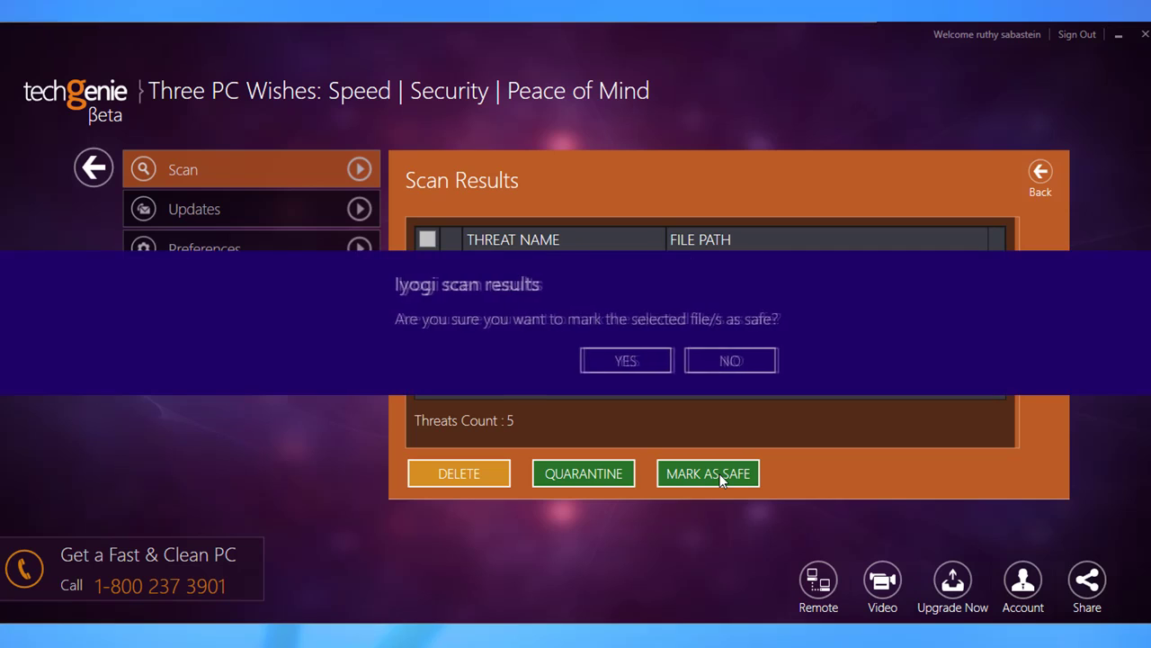
{"action": "left_click", "coordinate": [638, 362]}
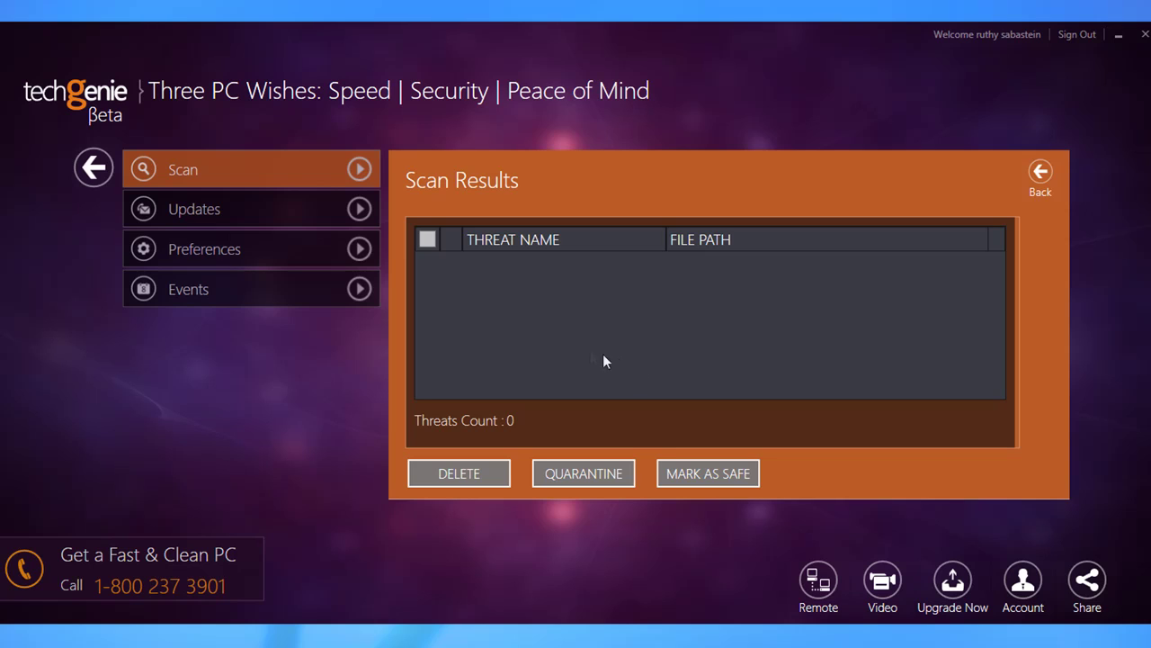
Update the antivirus virus definition database
{"action": "left_click", "coordinate": [214, 210]}
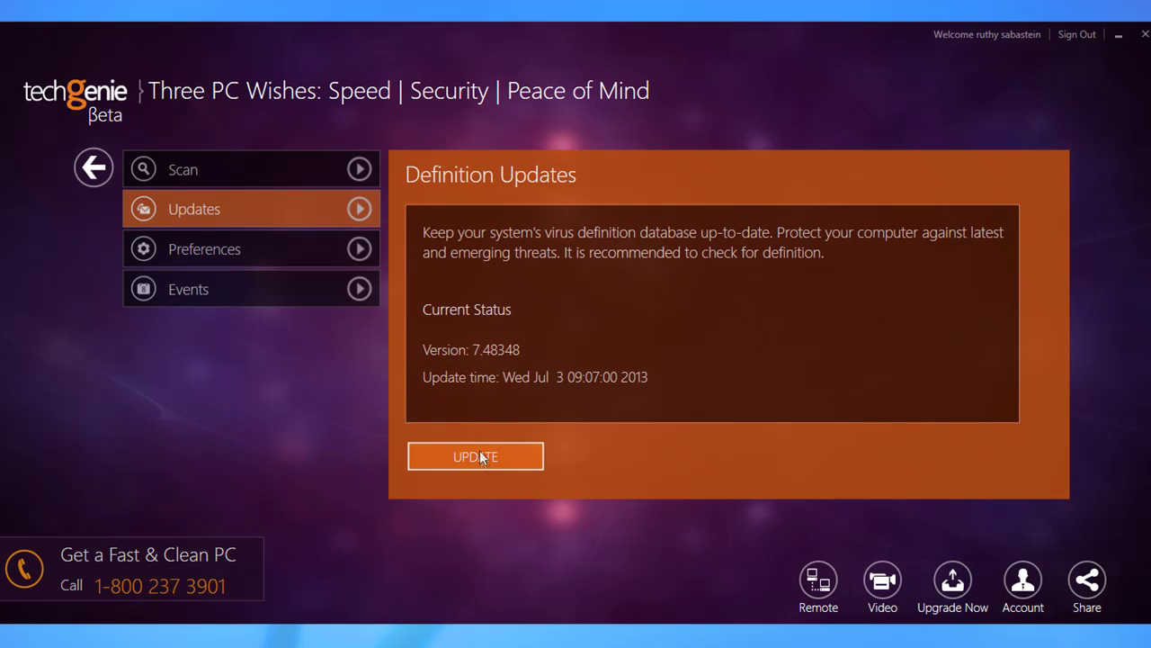
{"action": "left_click", "coordinate": [480, 457]}
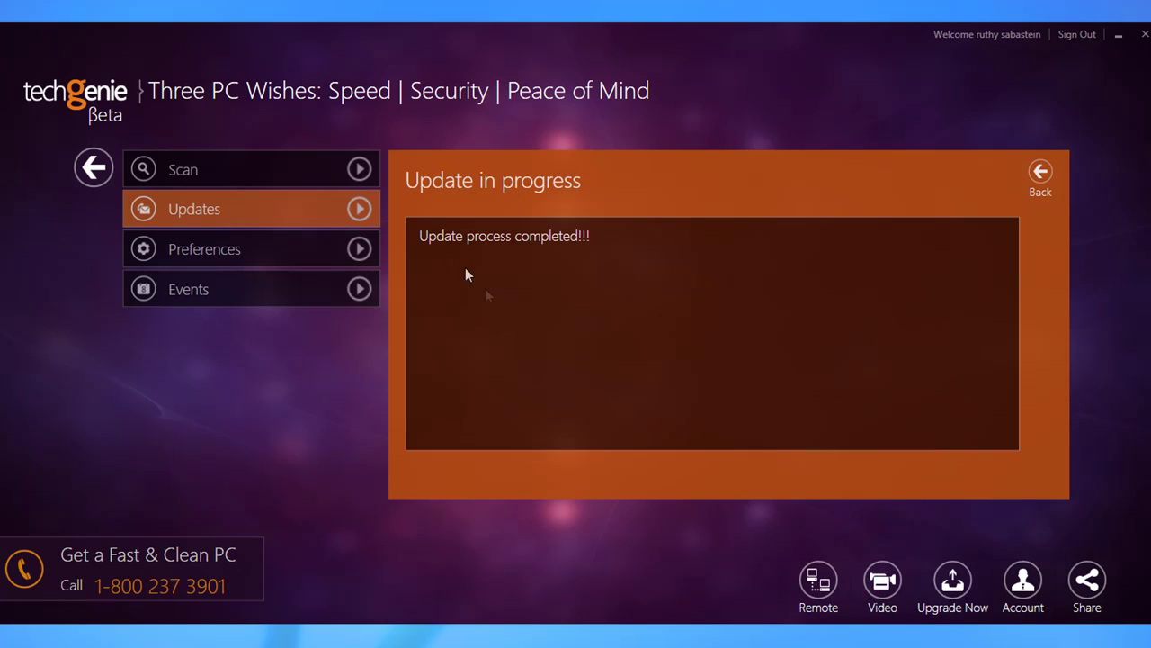
In the detection preferences, turn off real time monitoring for the next 30 minutes, and resume it
{"action": "left_click", "coordinate": [237, 250]}
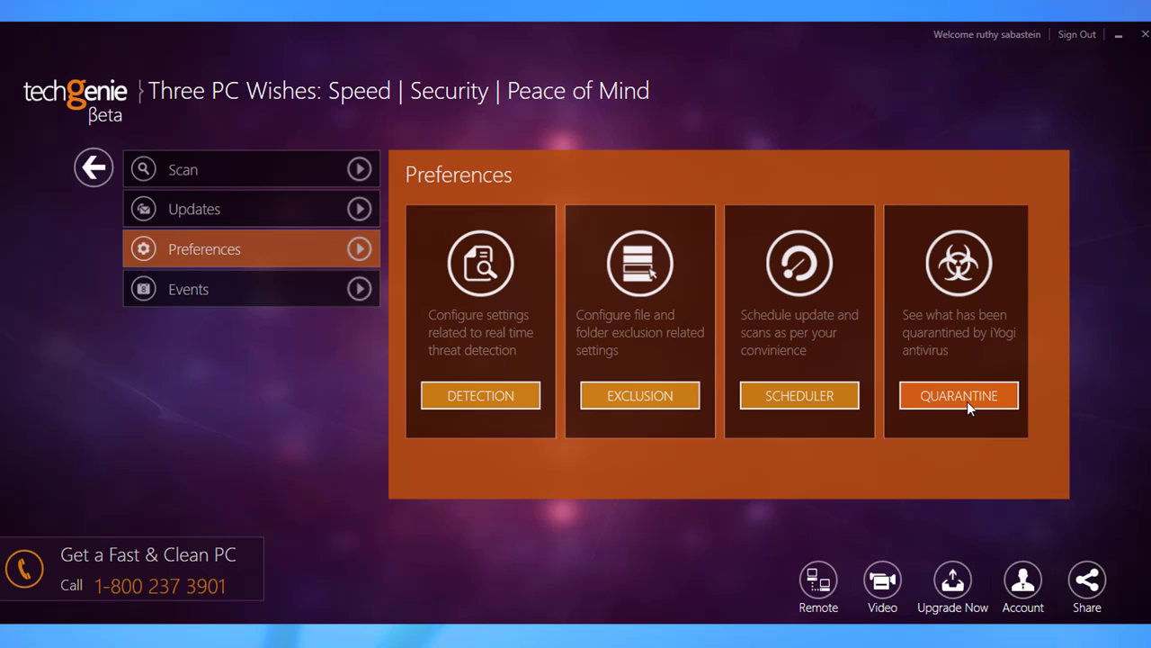
{"action": "left_click", "coordinate": [502, 401]}
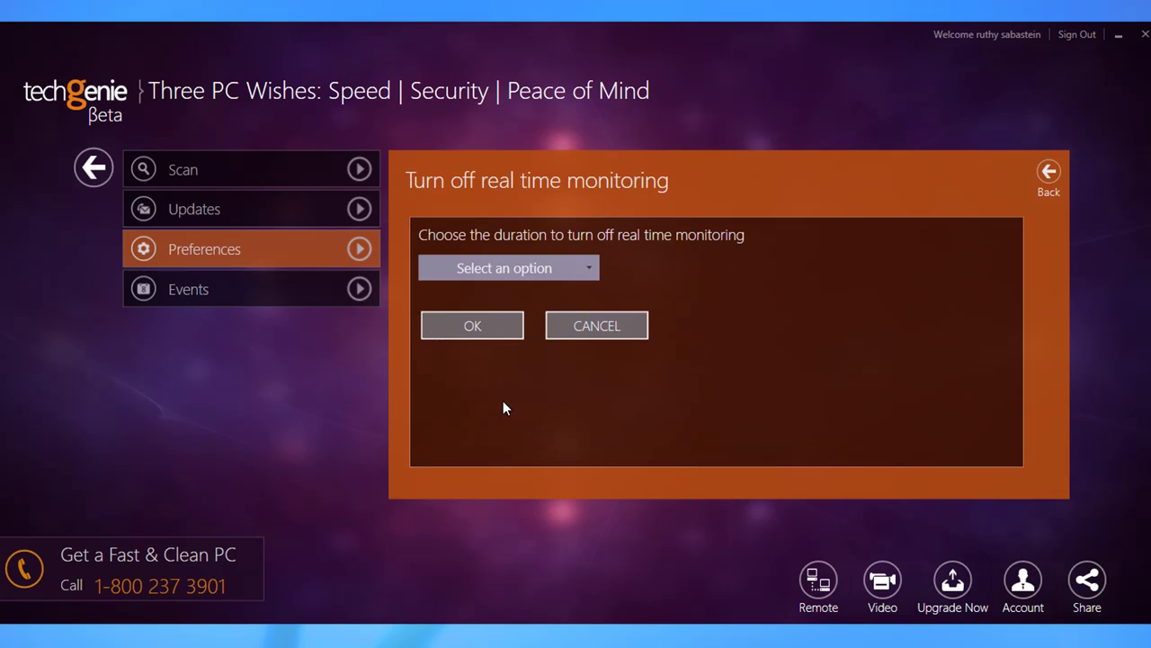
{"action": "left_click", "coordinate": [592, 269]}
{"action": "left_click", "coordinate": [505, 363]}
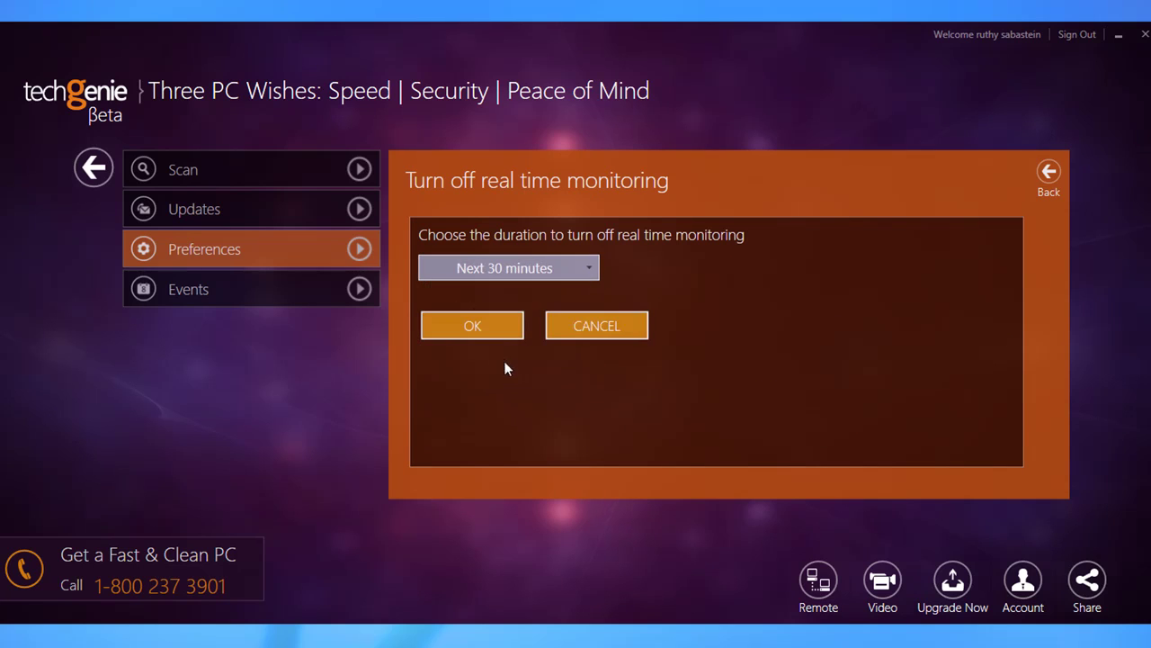
{"action": "left_click", "coordinate": [494, 331]}
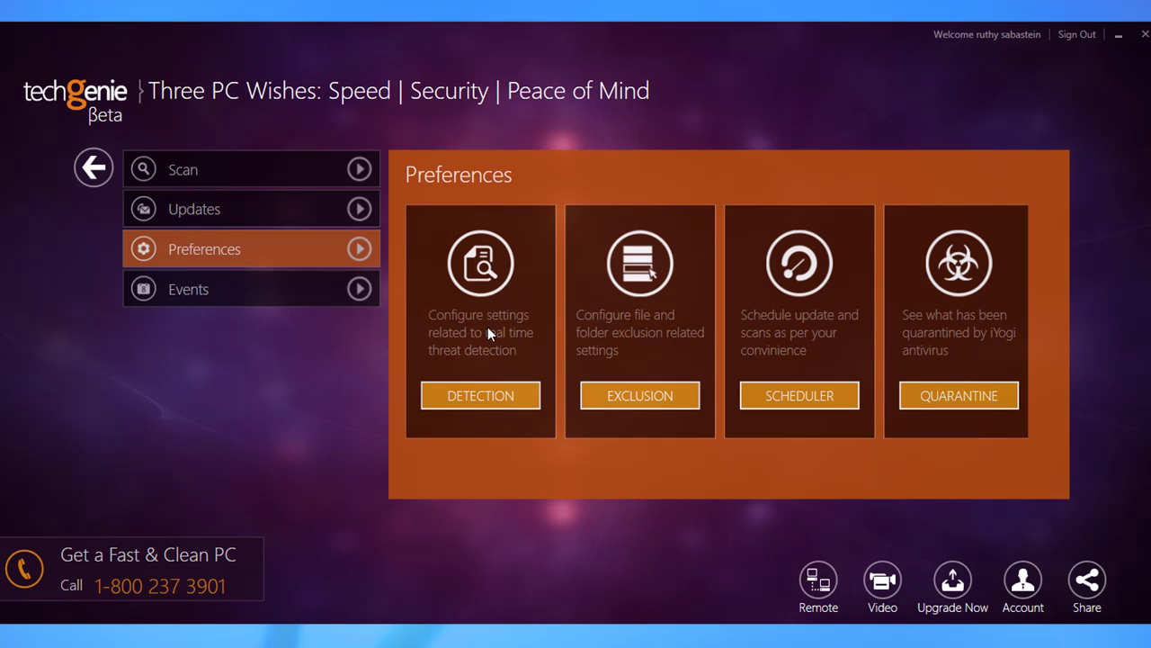
{"action": "left_click", "coordinate": [492, 393]}
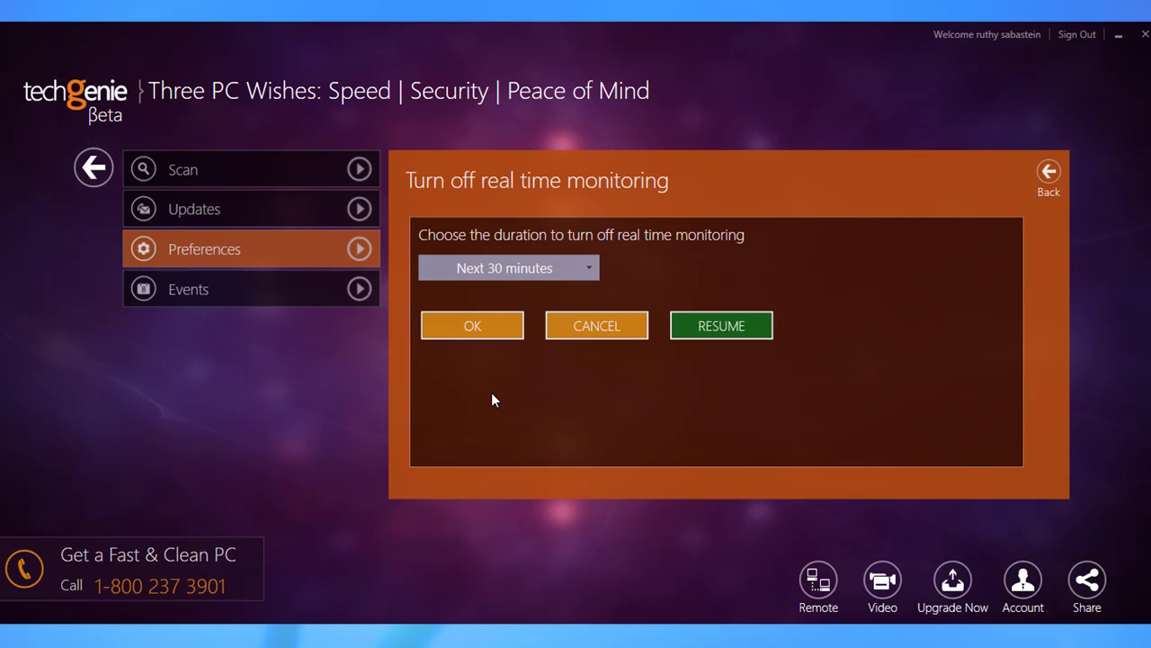
{"action": "left_click", "coordinate": [721, 328]}
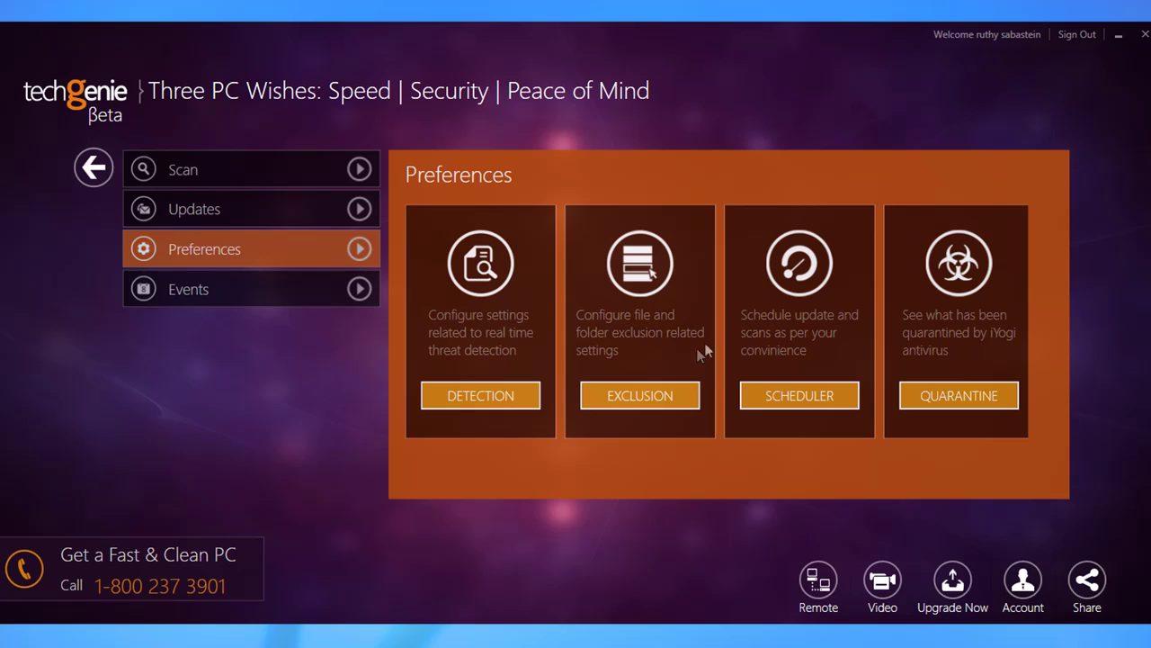
Add the folder C:\sources\etwproviders to the files and folders excluded from scans and enable the exclusion
{"action": "left_click", "coordinate": [638, 402]}
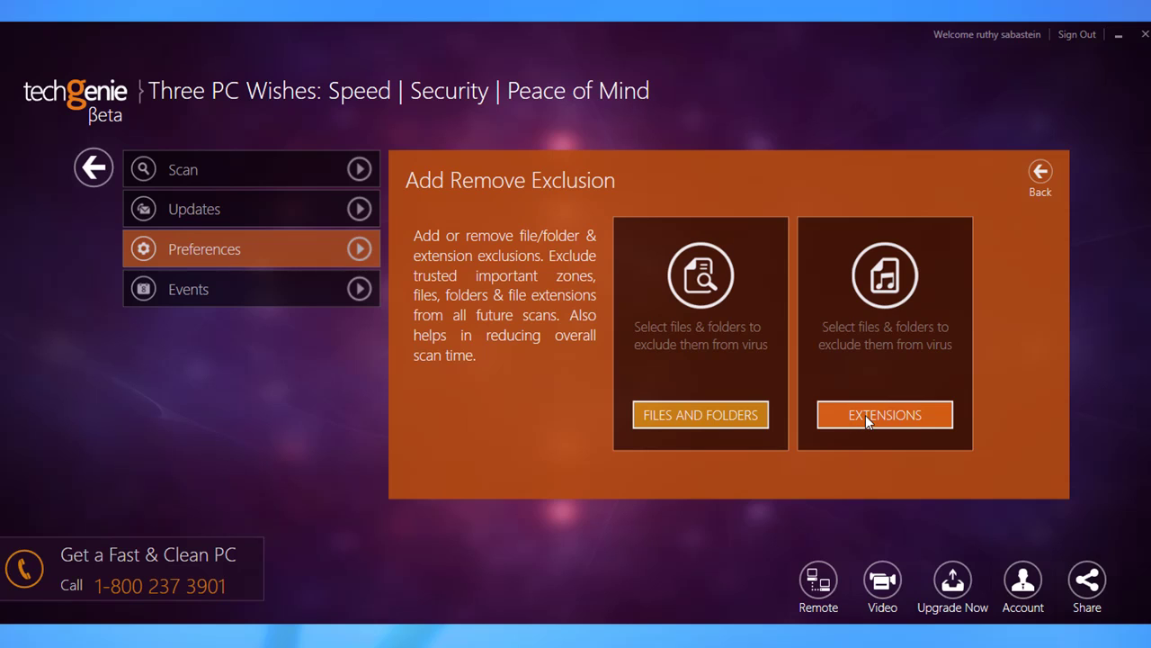
{"action": "left_click", "coordinate": [732, 419]}
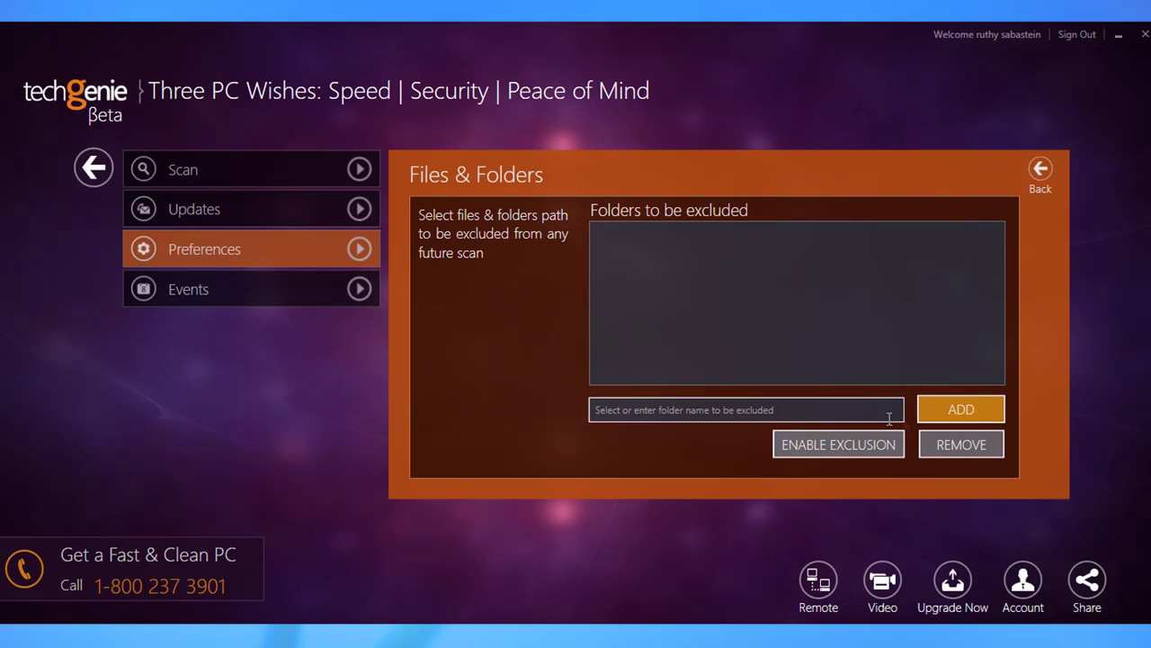
{"action": "left_click", "coordinate": [945, 411]}
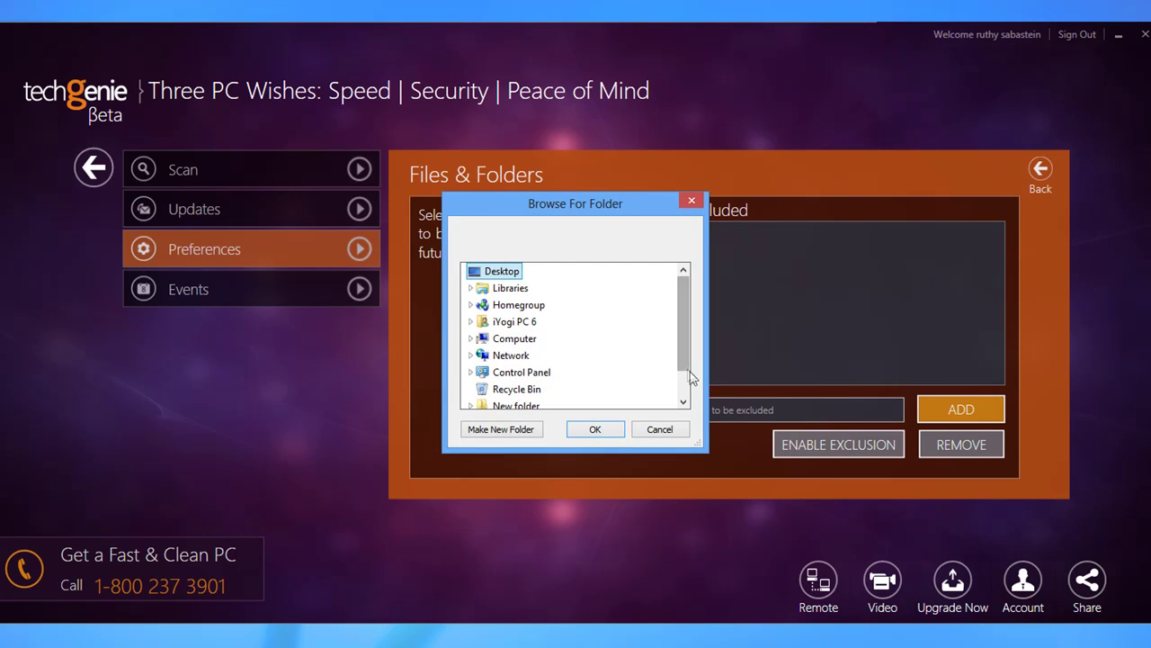
{"action": "double_click", "coordinate": [486, 345]}
{"action": "double_click", "coordinate": [517, 287]}
{"action": "scroll", "coordinate": [509, 356], "scroll_direction": "down", "scroll_amount": 2}
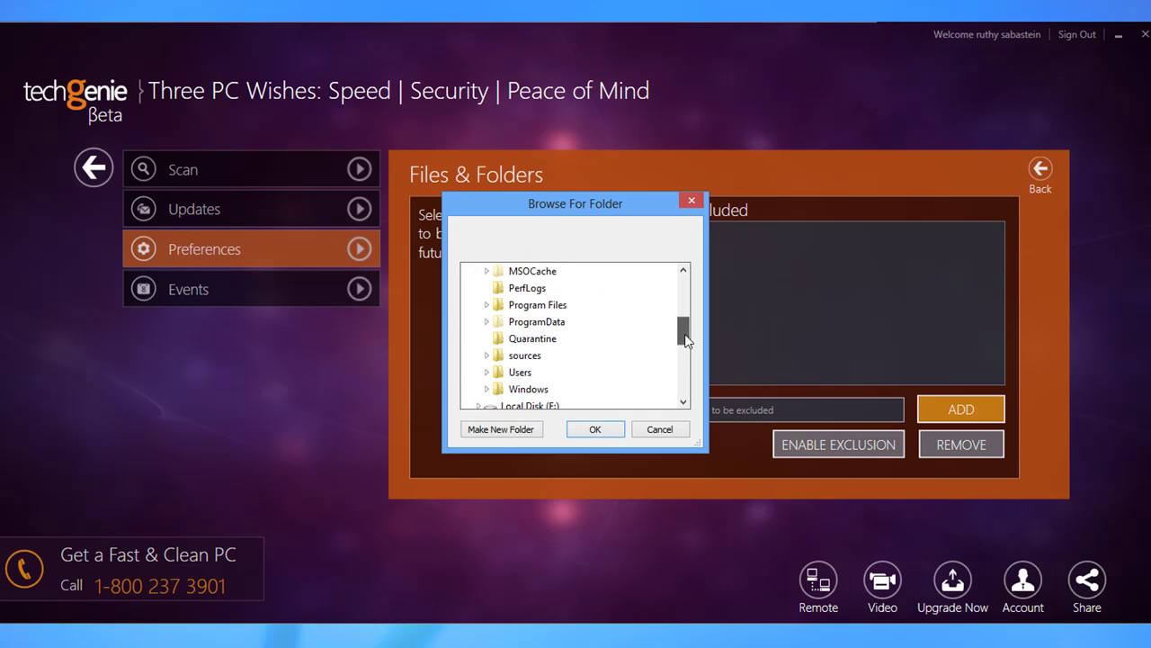
{"action": "double_click", "coordinate": [508, 356]}
{"action": "scroll", "coordinate": [540, 351], "scroll_direction": "down", "scroll_amount": 1}
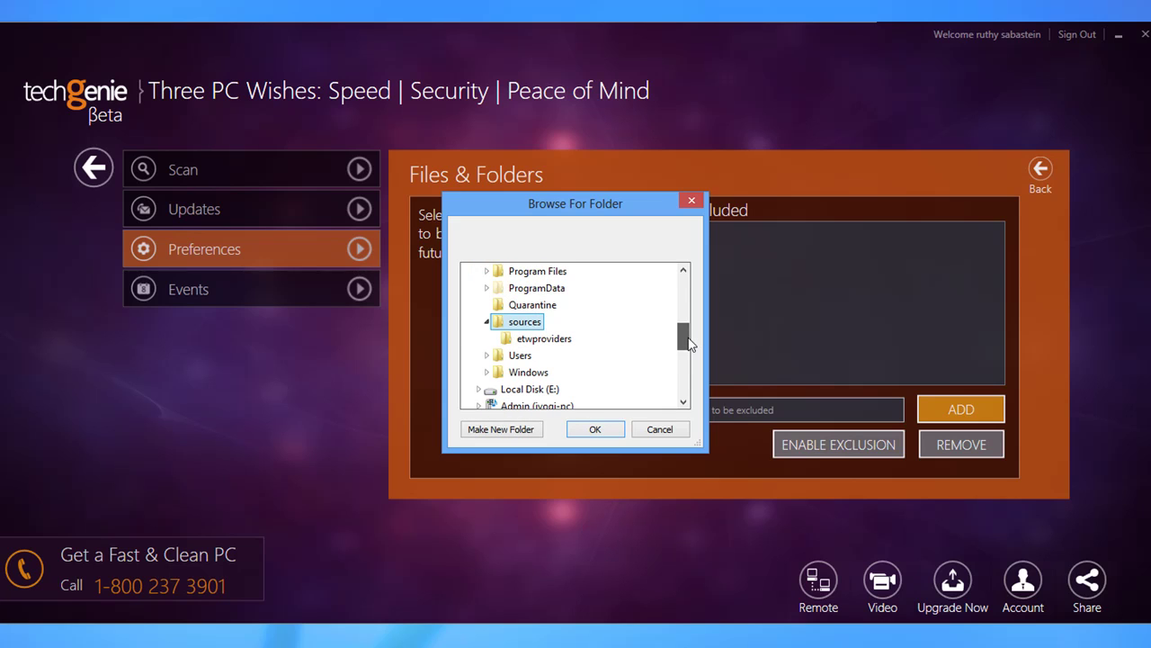
{"action": "left_click", "coordinate": [566, 341]}
{"action": "left_click", "coordinate": [595, 429]}
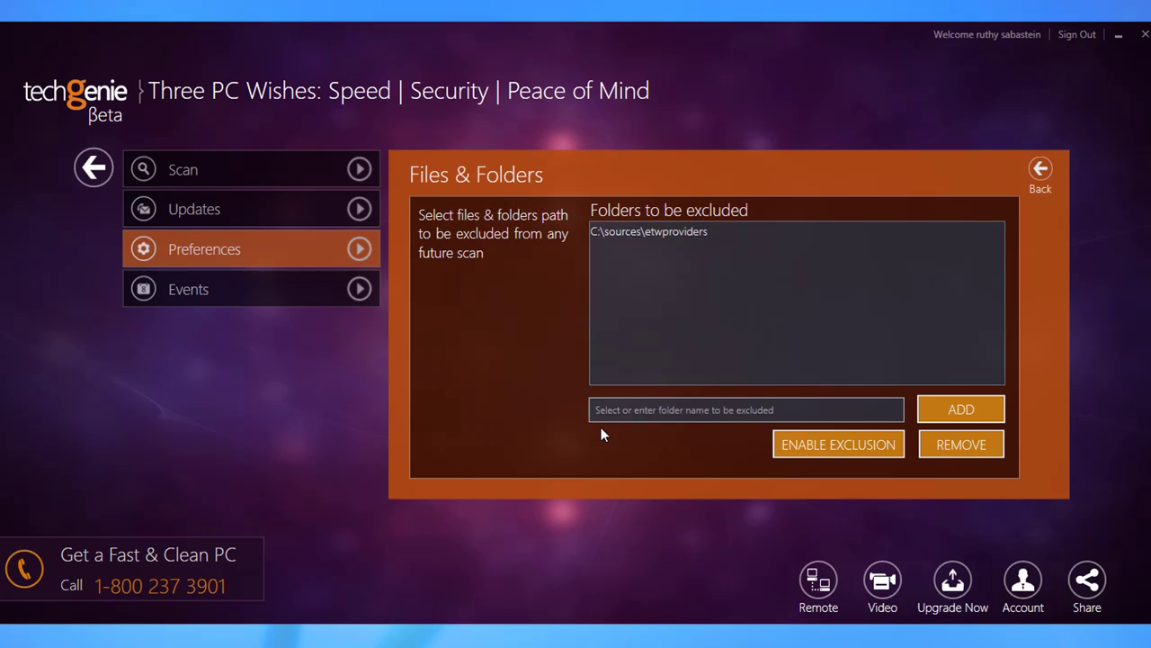
{"action": "left_click", "coordinate": [827, 444]}
{"action": "left_click", "coordinate": [1037, 186]}
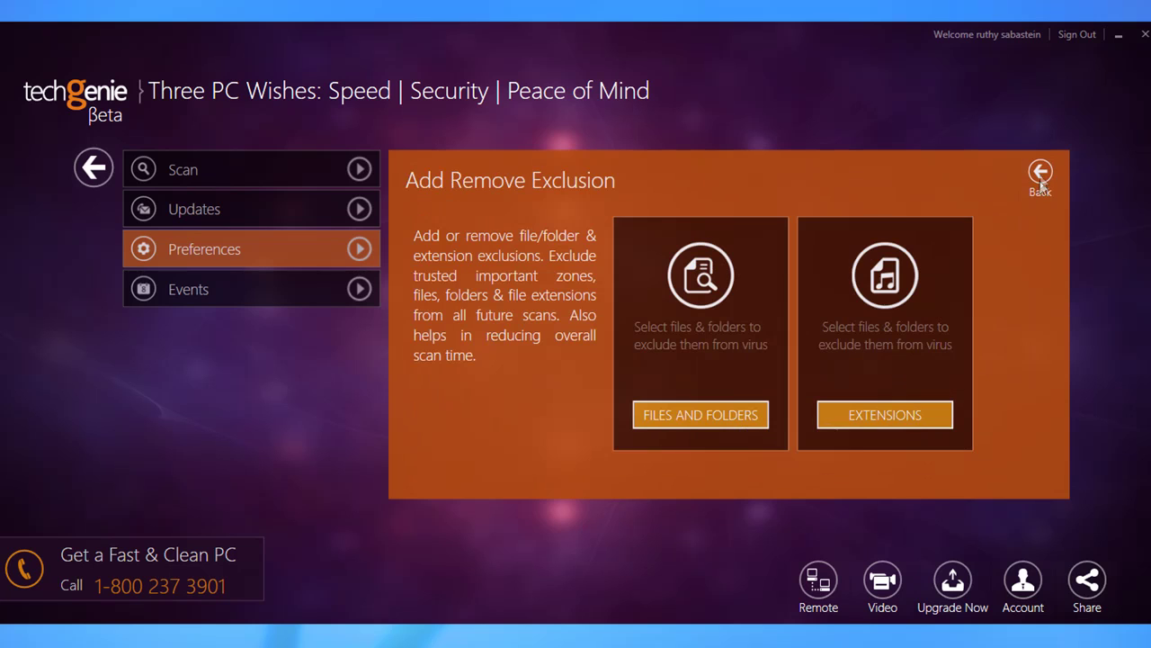
Add the exe extension to the extensions excluded from scans and enable the exclusion
{"action": "left_click", "coordinate": [891, 415]}
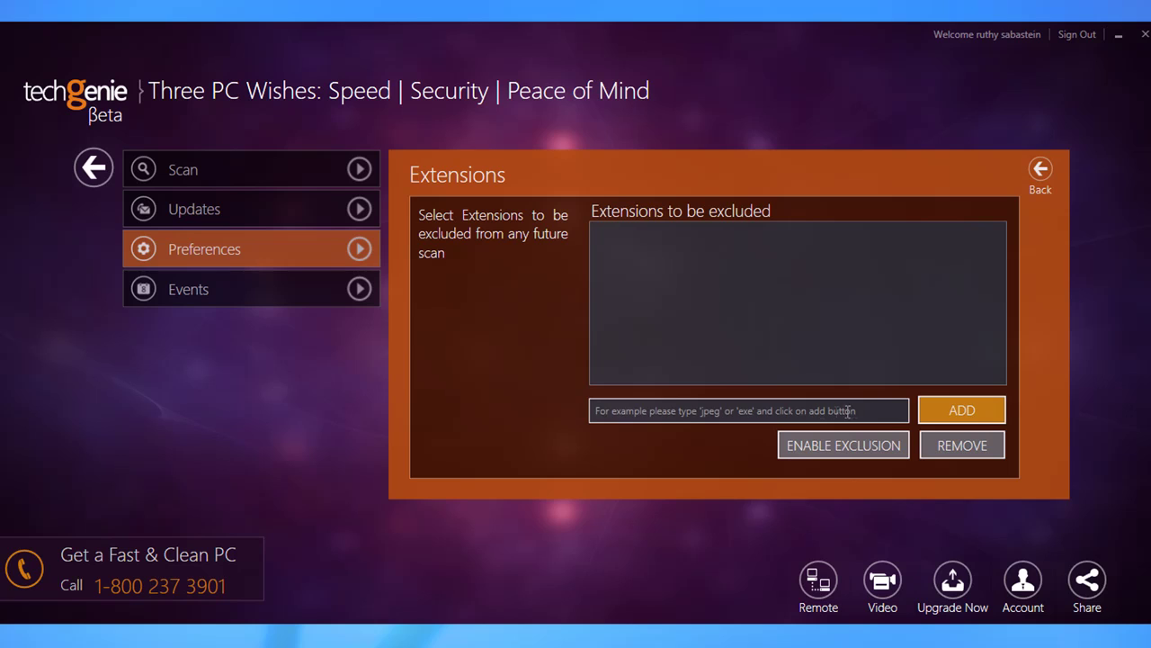
{"action": "left_click", "coordinate": [742, 414]}
{"action": "type", "text": "exe"}
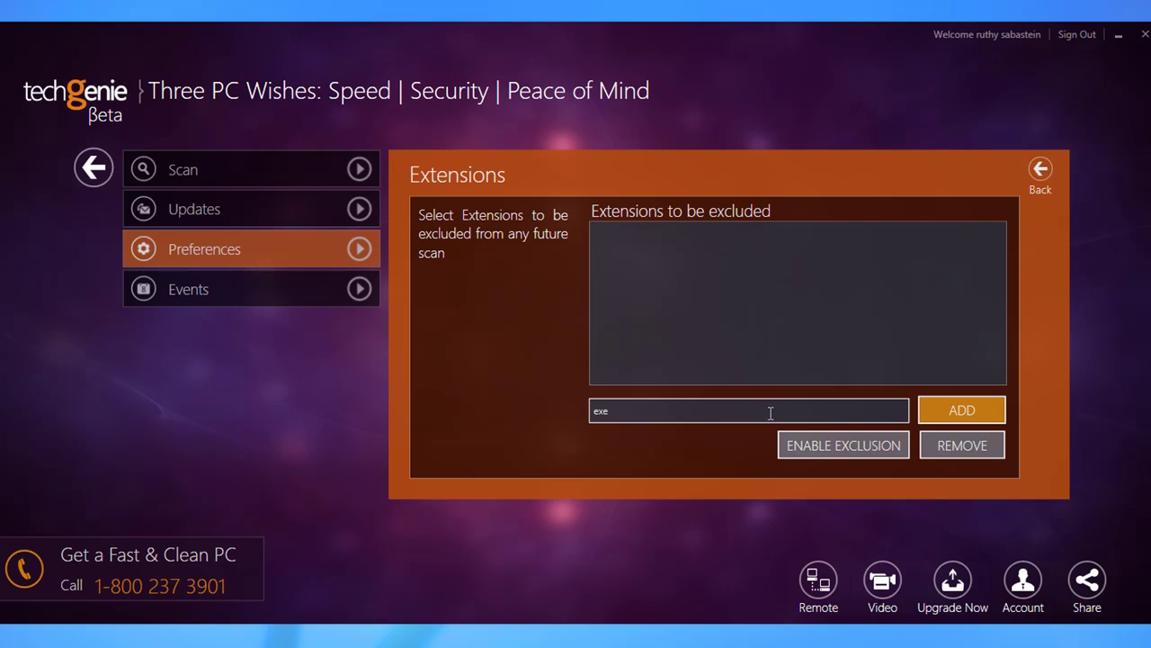
{"action": "left_click", "coordinate": [936, 417]}
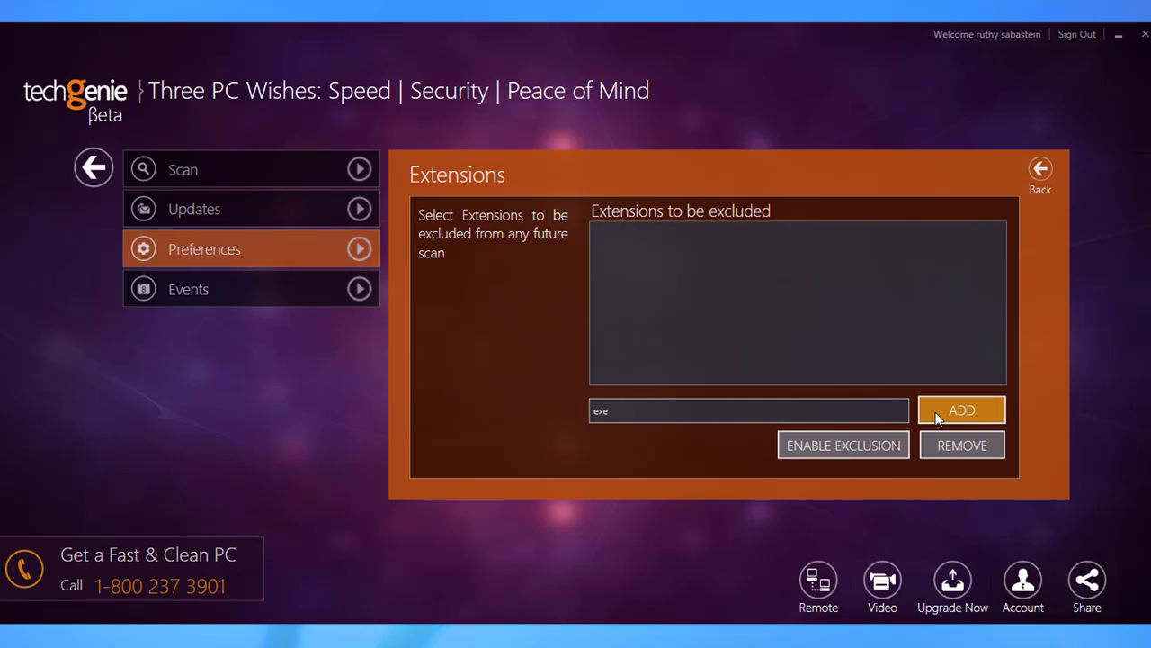
{"action": "left_click", "coordinate": [832, 448]}
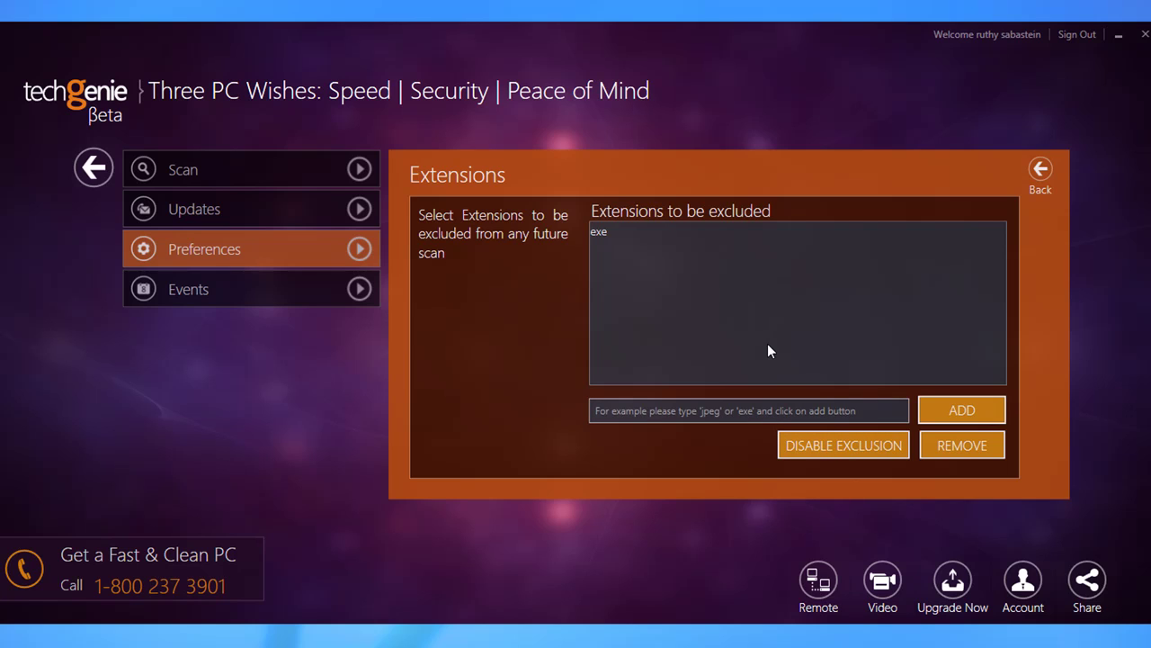
Remove exe from the excluded extensions and return to the antivirus preferences
{"action": "left_click", "coordinate": [603, 233]}
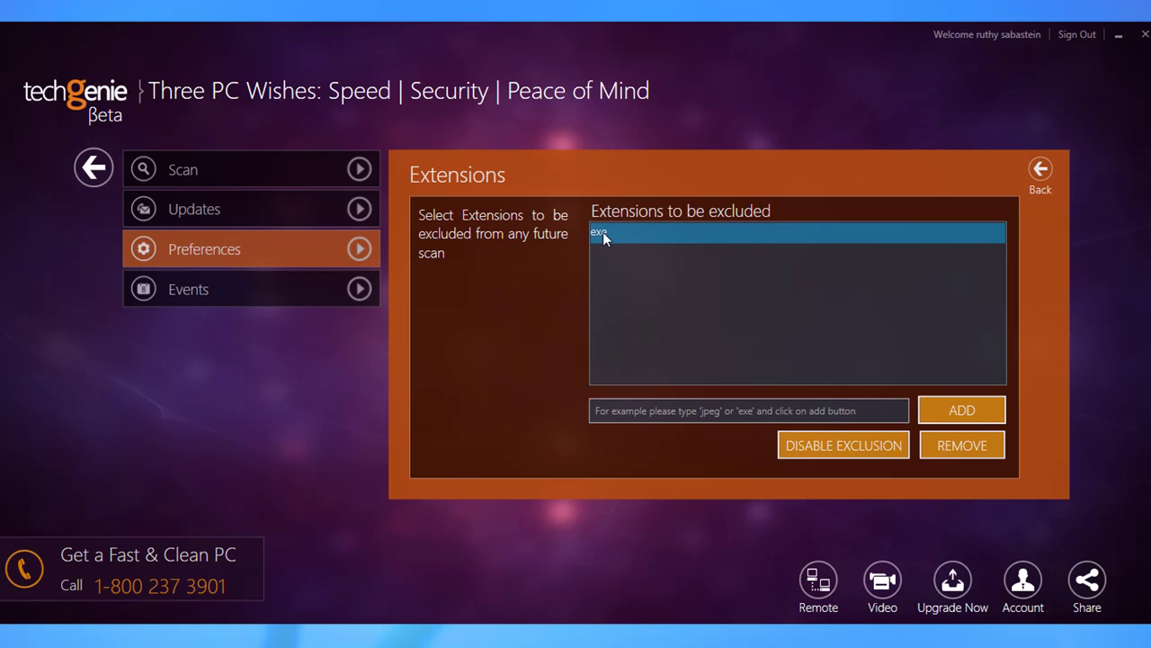
{"action": "left_click", "coordinate": [942, 447]}
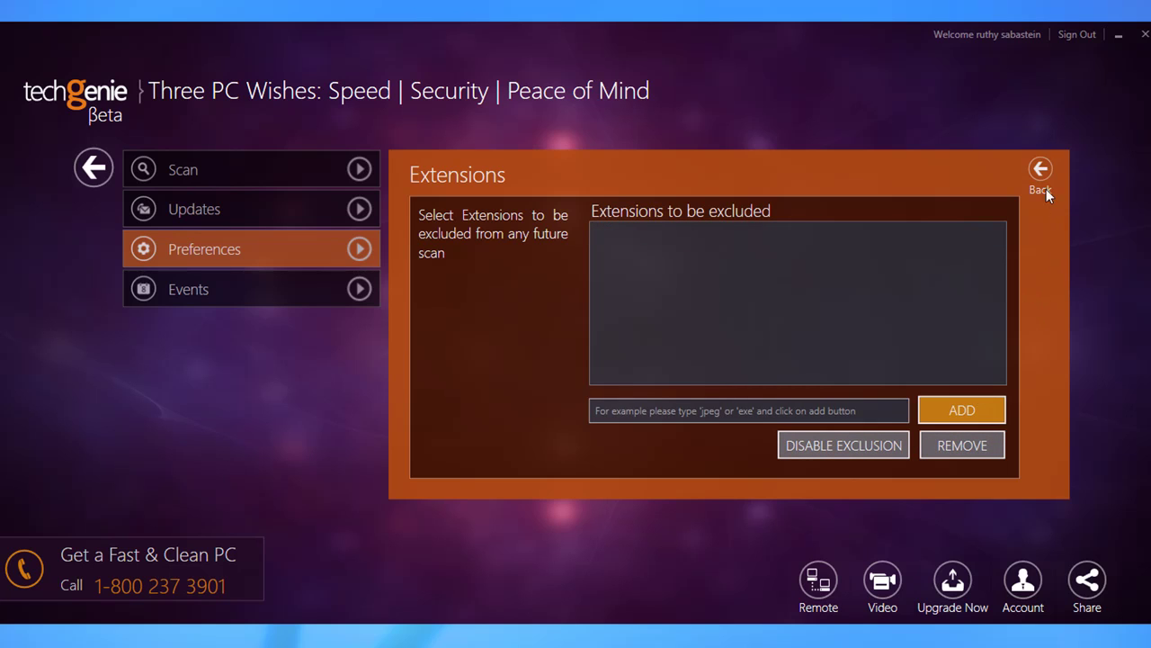
{"action": "left_click", "coordinate": [1042, 173]}
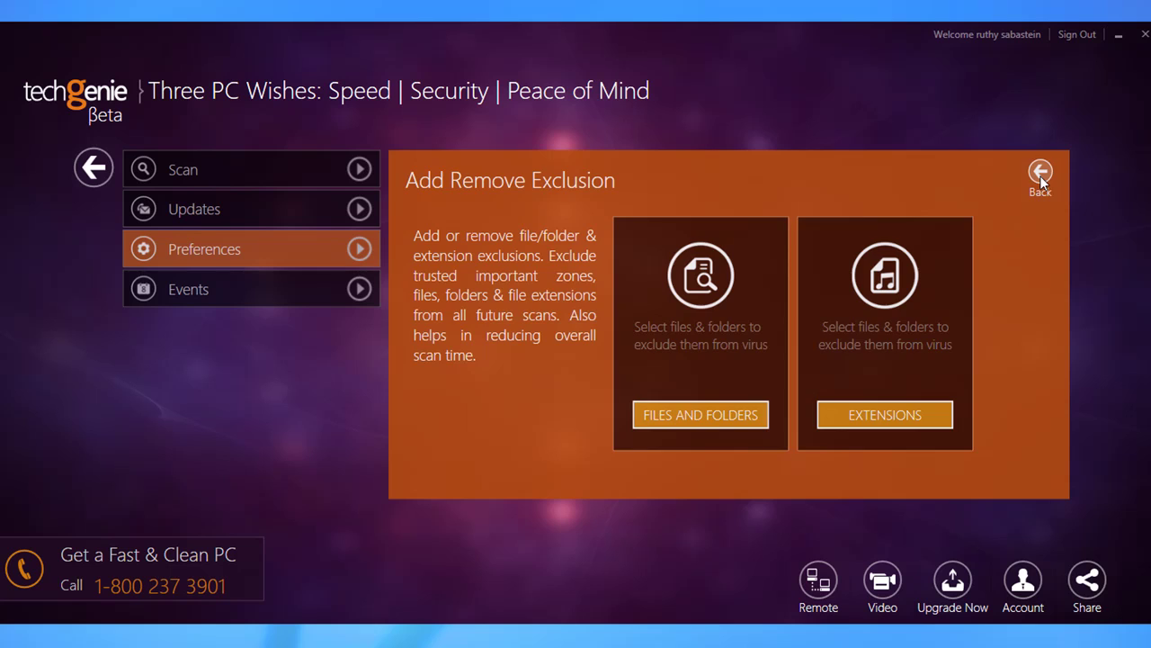
{"action": "left_click", "coordinate": [1041, 173]}
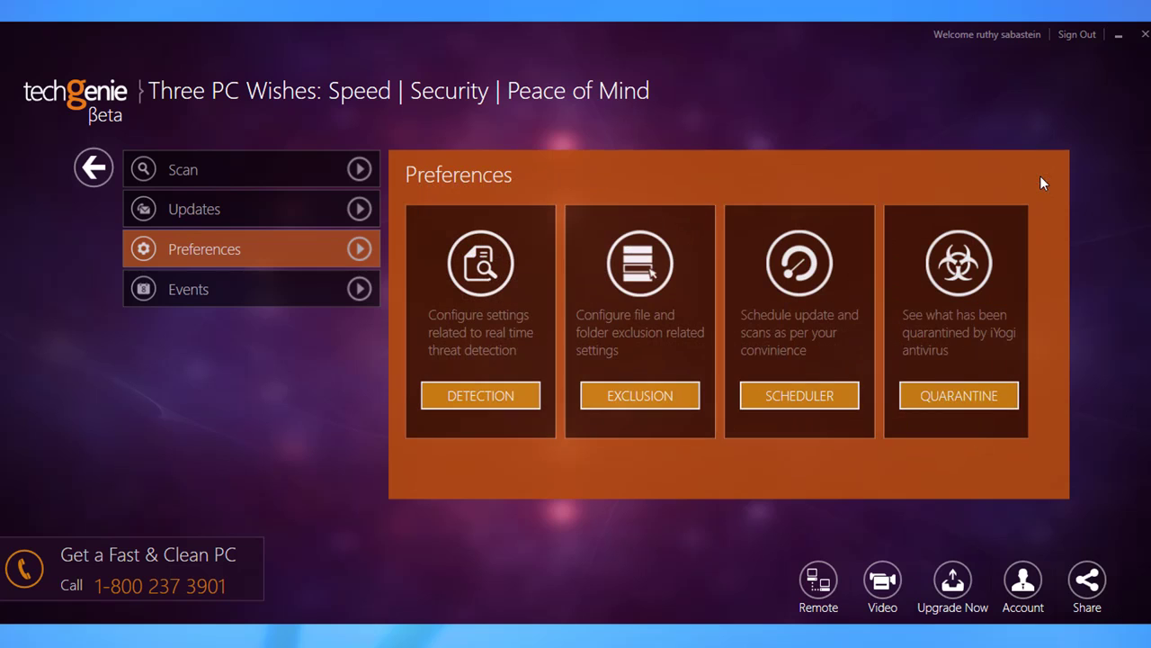
In the scheduler, enable the scheduled scan and set it to Jul 10 at 01:10:05 AM
{"action": "left_click", "coordinate": [829, 396]}
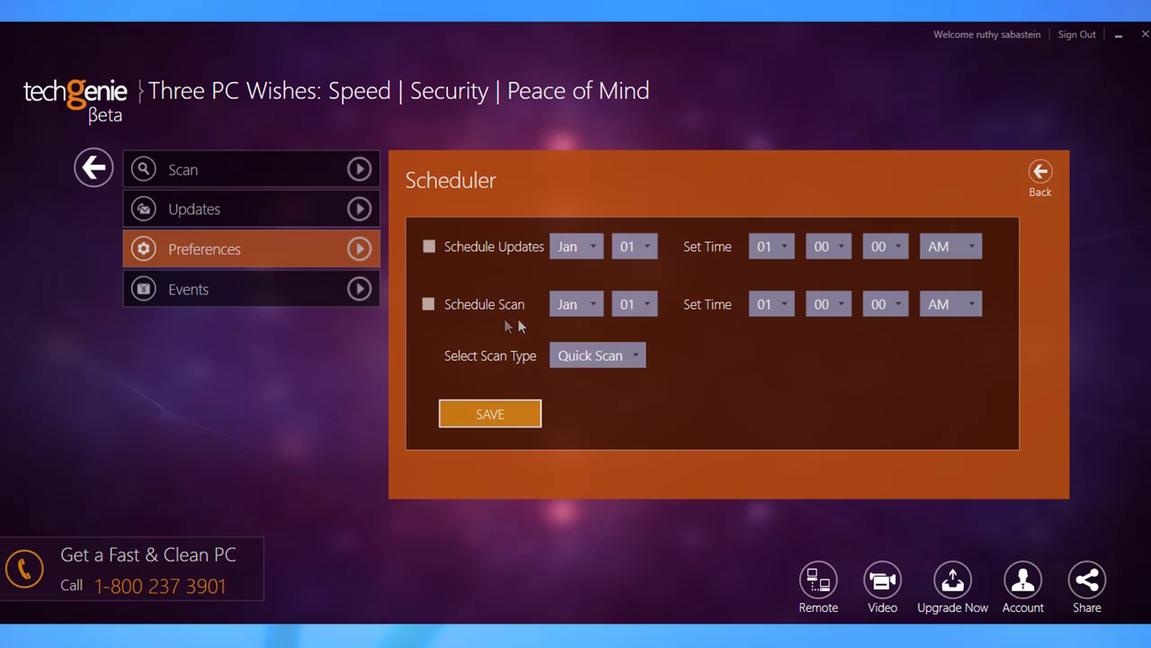
{"action": "left_click", "coordinate": [428, 305]}
{"action": "left_click", "coordinate": [594, 307]}
{"action": "left_click", "coordinate": [587, 453]}
{"action": "left_click", "coordinate": [639, 304]}
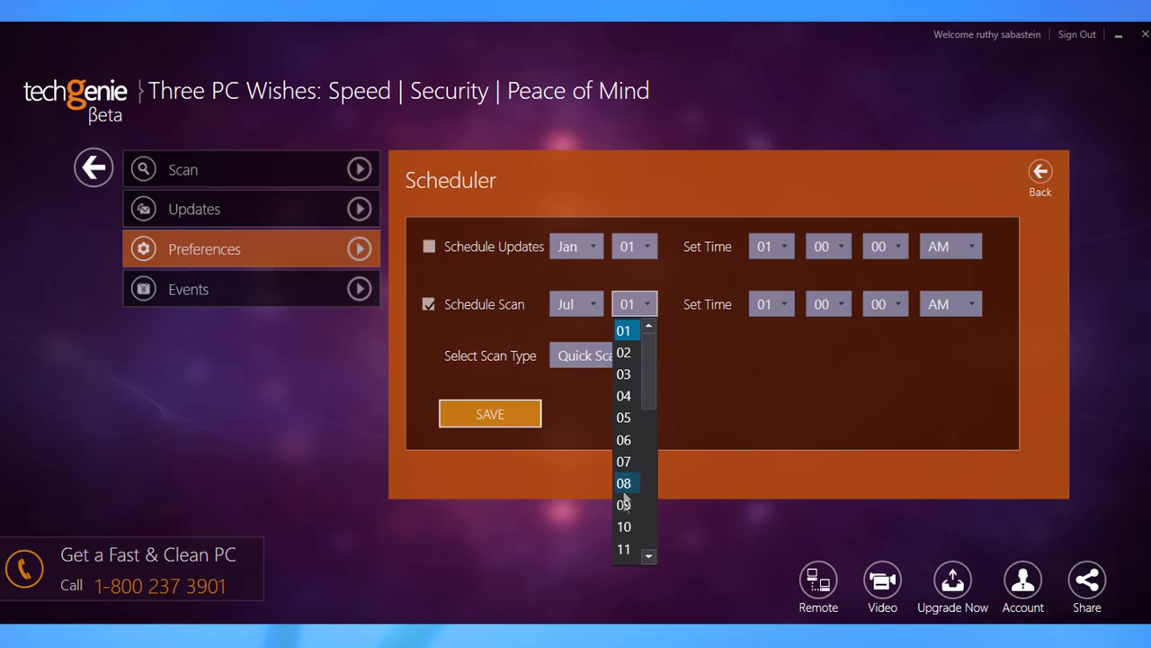
{"action": "left_click", "coordinate": [624, 537]}
{"action": "left_click", "coordinate": [839, 306]}
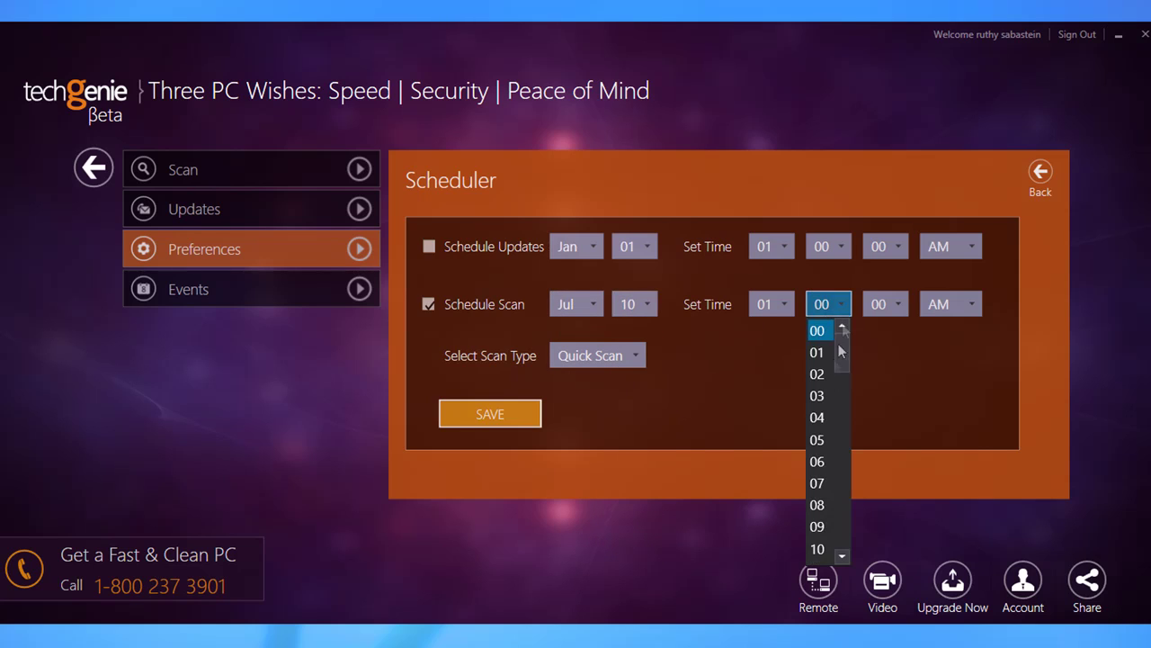
{"action": "left_click", "coordinate": [818, 548]}
{"action": "left_click", "coordinate": [898, 305]}
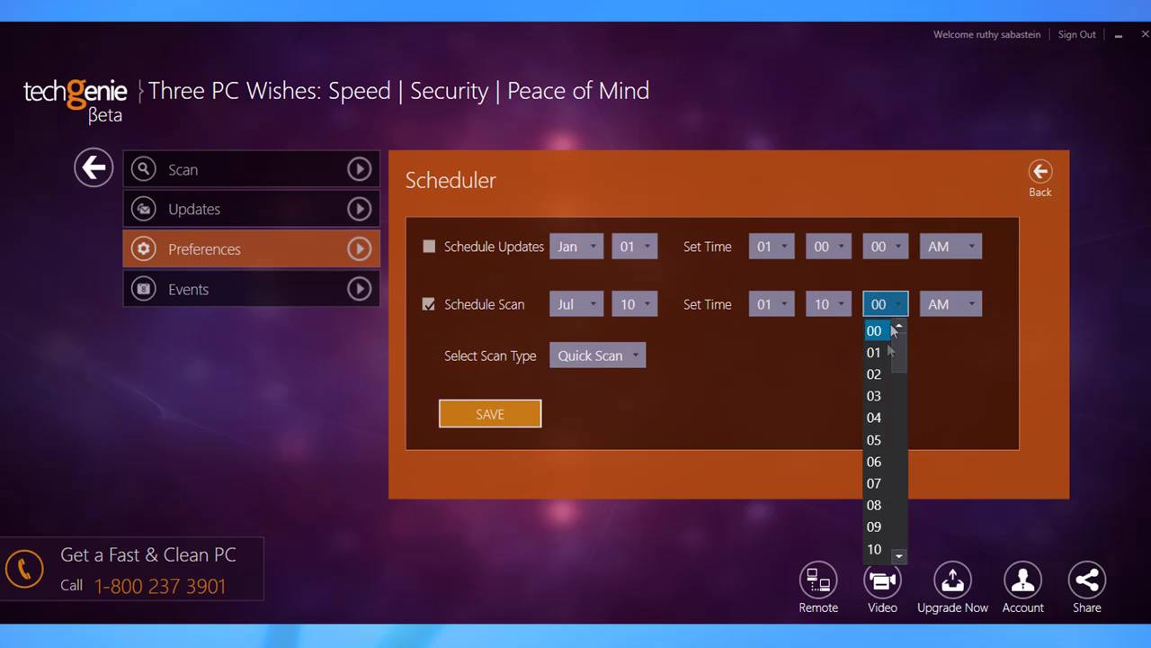
{"action": "left_click", "coordinate": [875, 439]}
Choose Full Scan as the scheduled scan type, save the schedule and return to the antivirus preferences
{"action": "left_click", "coordinate": [639, 358]}
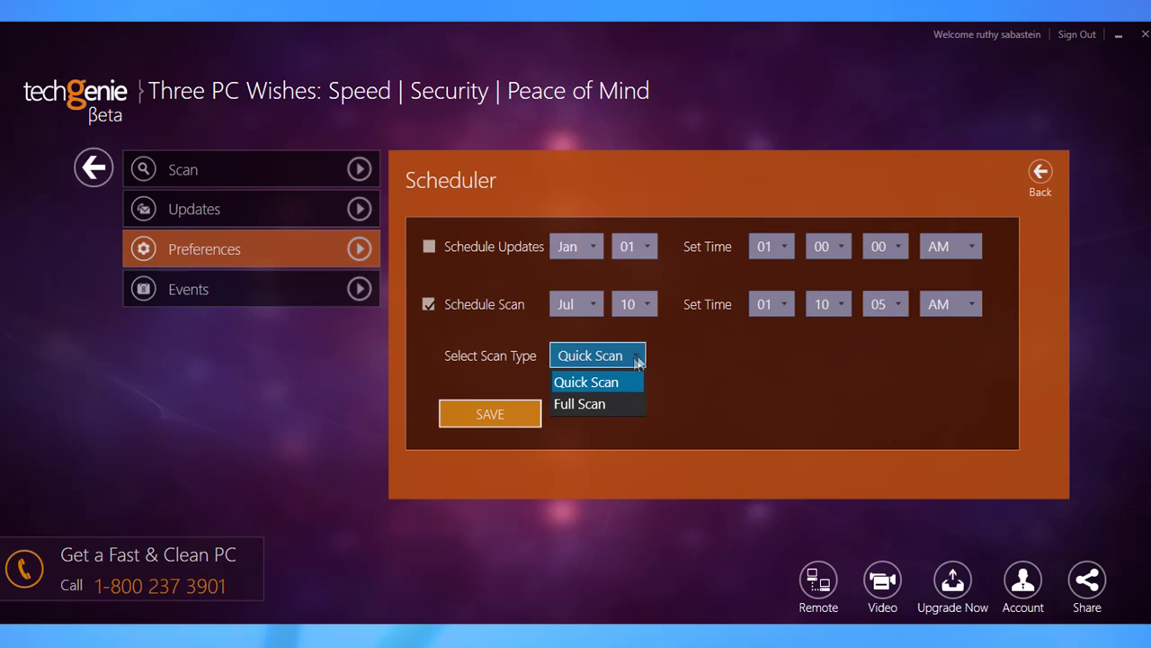
{"action": "left_click", "coordinate": [598, 401]}
{"action": "left_click", "coordinate": [486, 415]}
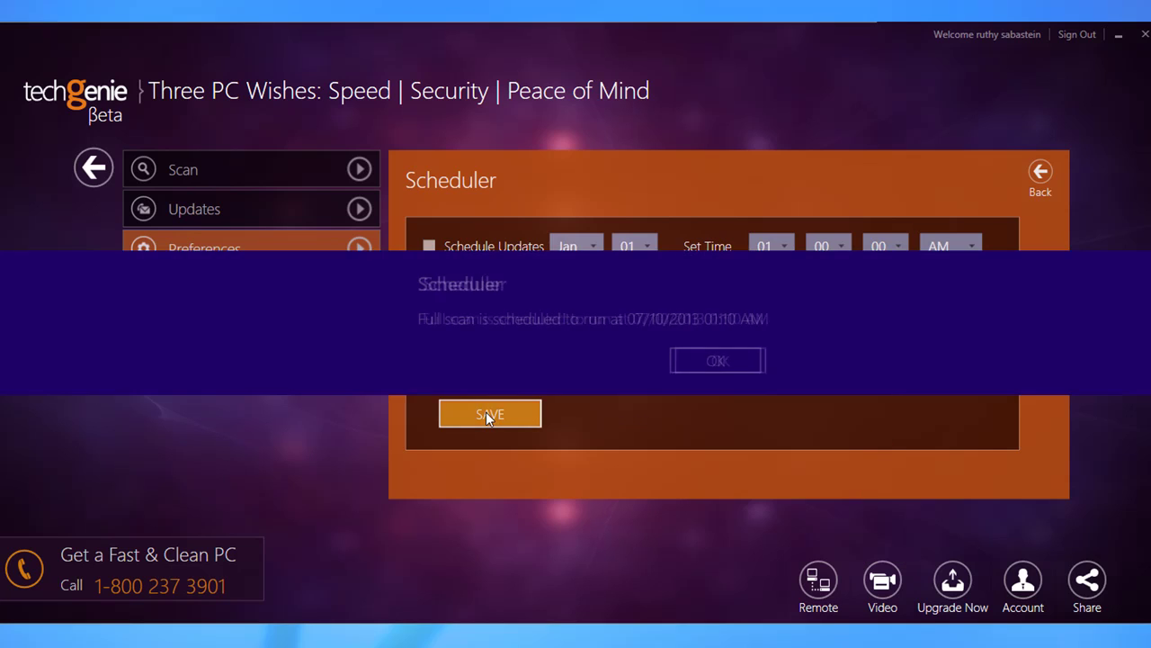
{"action": "left_click", "coordinate": [706, 361]}
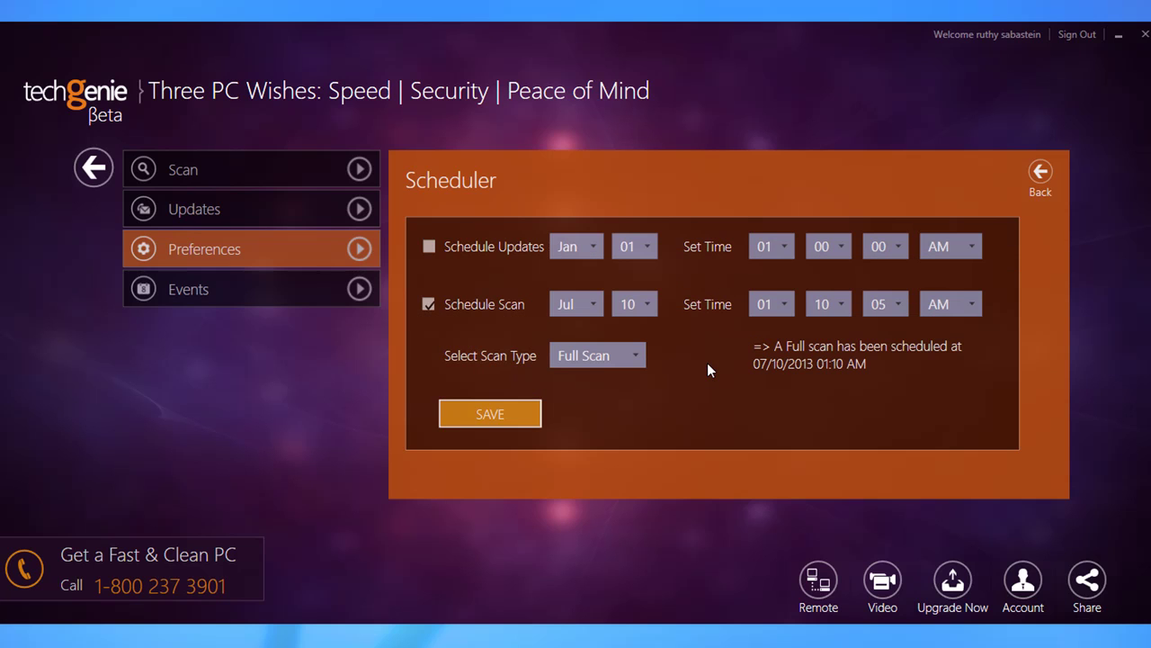
{"action": "left_click", "coordinate": [1041, 173]}
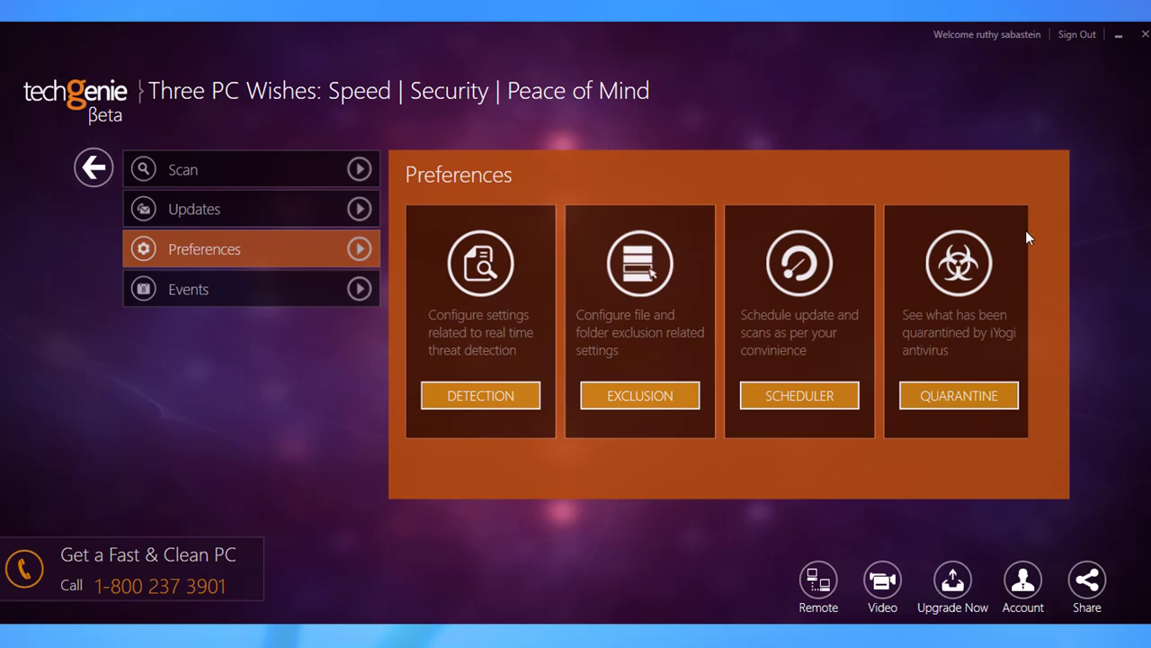
In the quarantine chest, delete the first four threats, from Gen:Variant.Kazy.34222 through Gen:Variant.Kazy.39295
{"action": "left_click", "coordinate": [959, 396]}
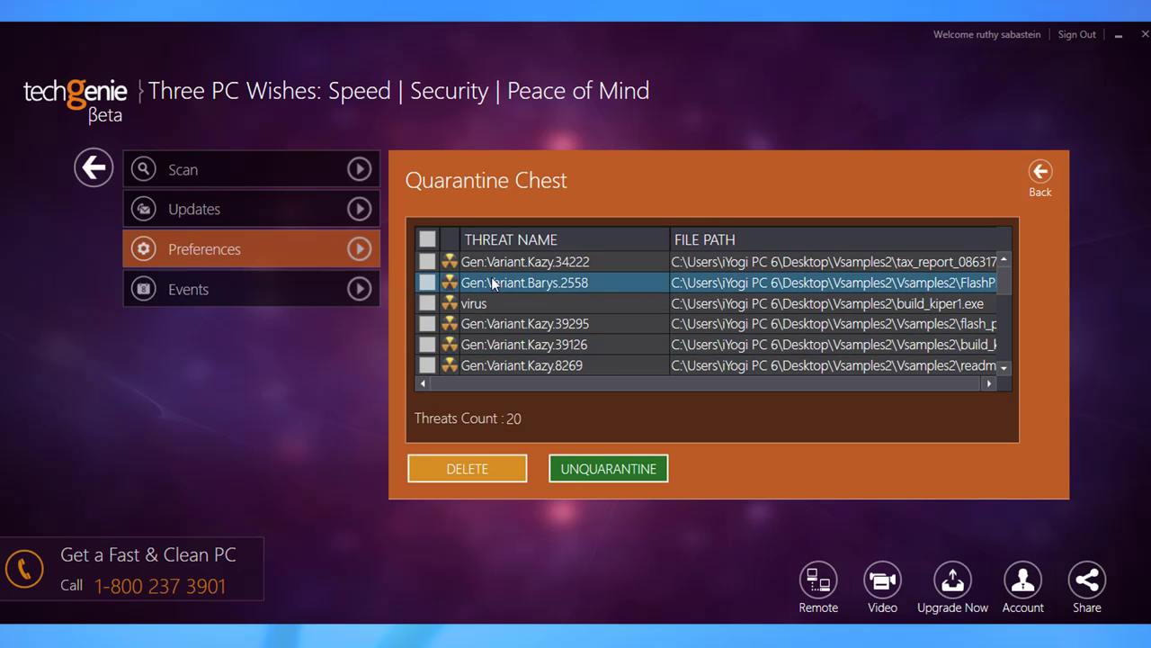
{"action": "left_click", "coordinate": [426, 261]}
{"action": "left_click", "coordinate": [426, 282]}
{"action": "left_click", "coordinate": [428, 303]}
{"action": "left_click", "coordinate": [426, 324]}
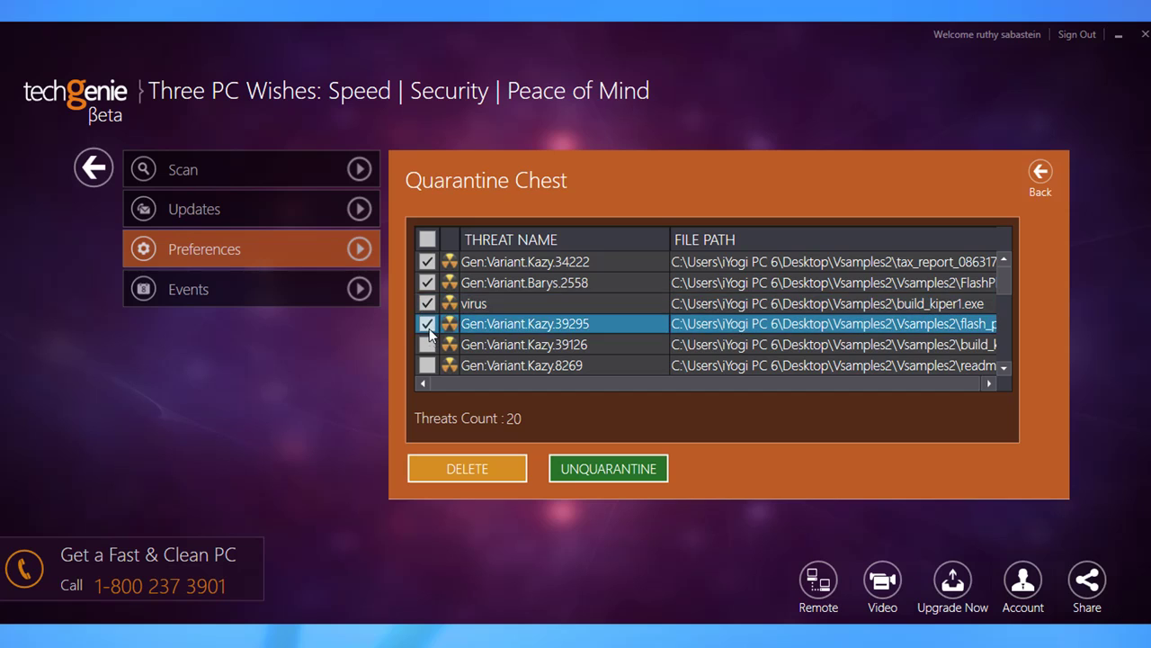
{"action": "left_click", "coordinate": [475, 470]}
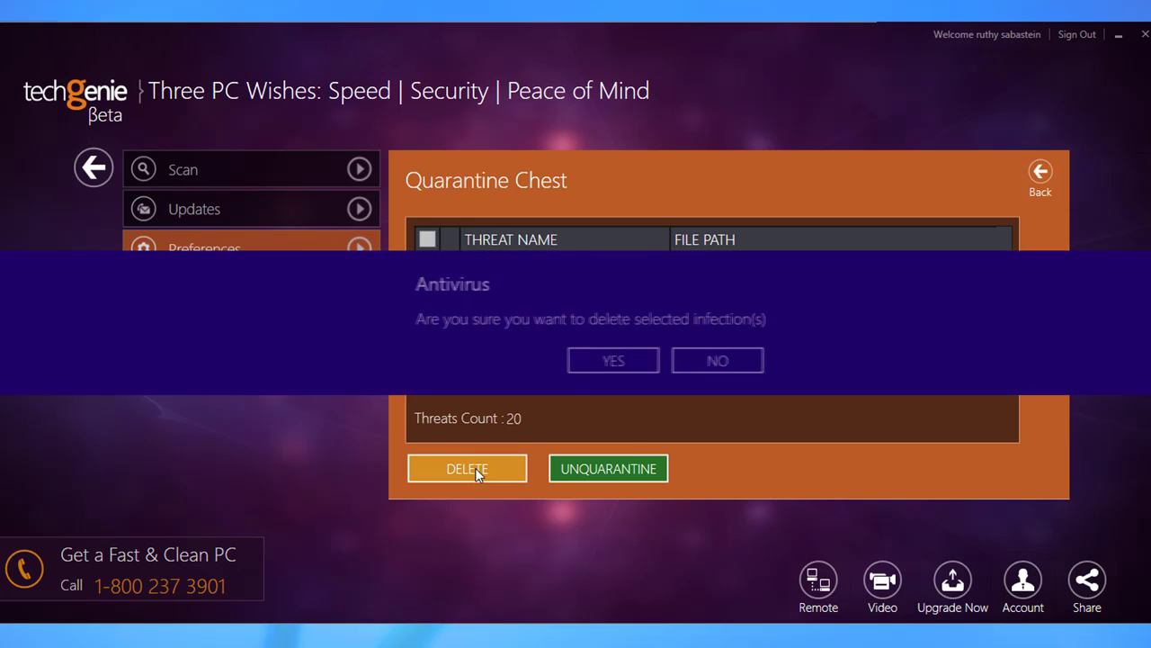
{"action": "left_click", "coordinate": [600, 368]}
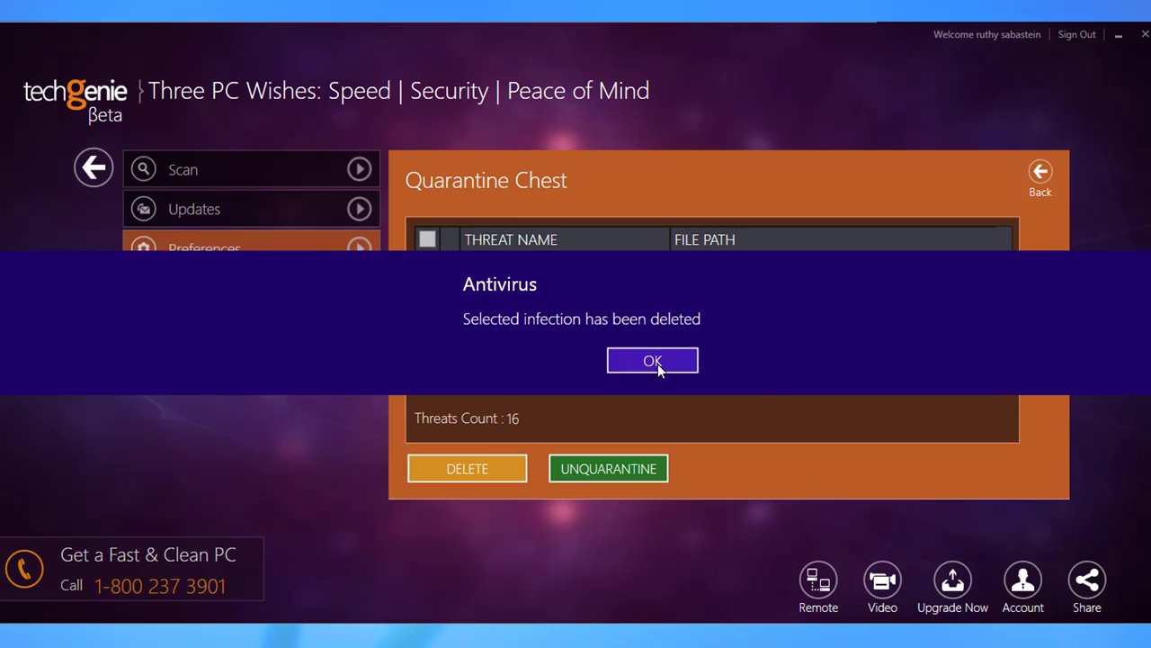
{"action": "left_click", "coordinate": [658, 363]}
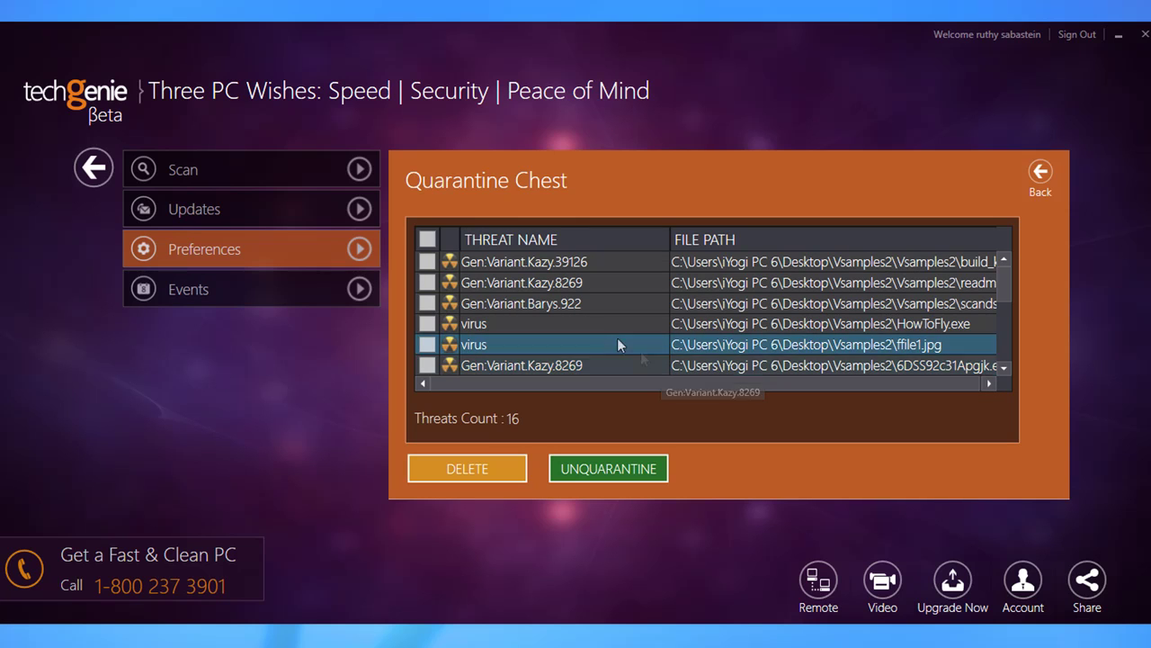
Unquarantine the first five listed threats, from Gen:Variant.Kazy.39126 through the virus in ffile1.jpg
{"action": "left_click", "coordinate": [426, 261]}
{"action": "left_click", "coordinate": [426, 282]}
{"action": "left_click", "coordinate": [426, 303]}
{"action": "left_click", "coordinate": [427, 324]}
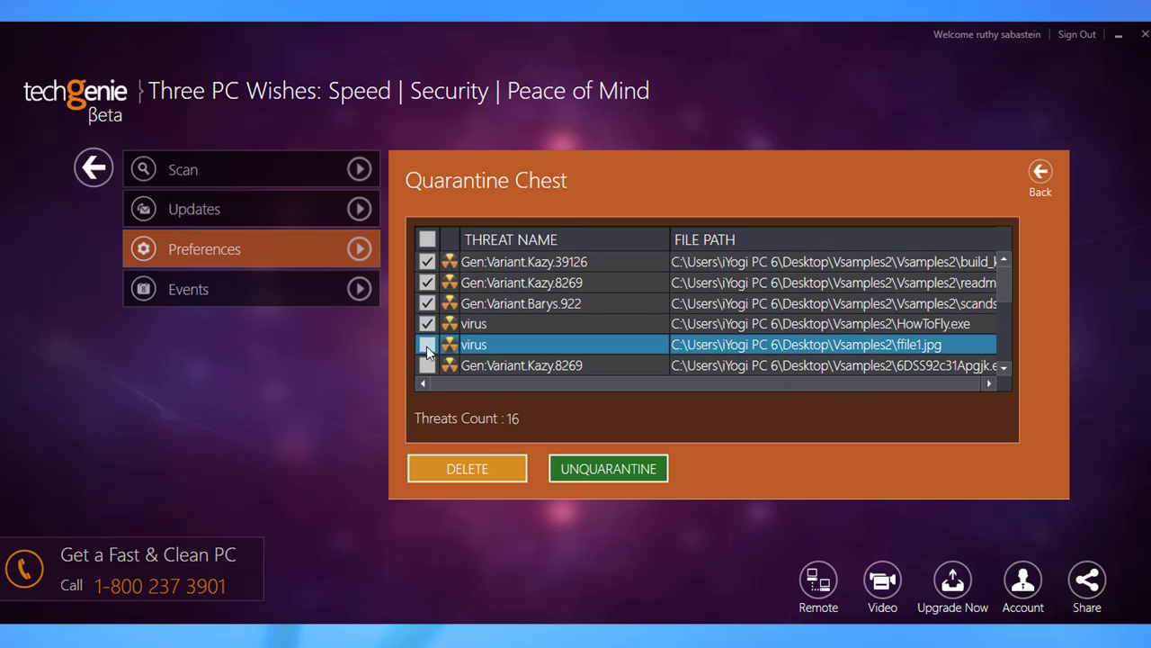
{"action": "left_click", "coordinate": [427, 344]}
{"action": "left_click", "coordinate": [627, 468]}
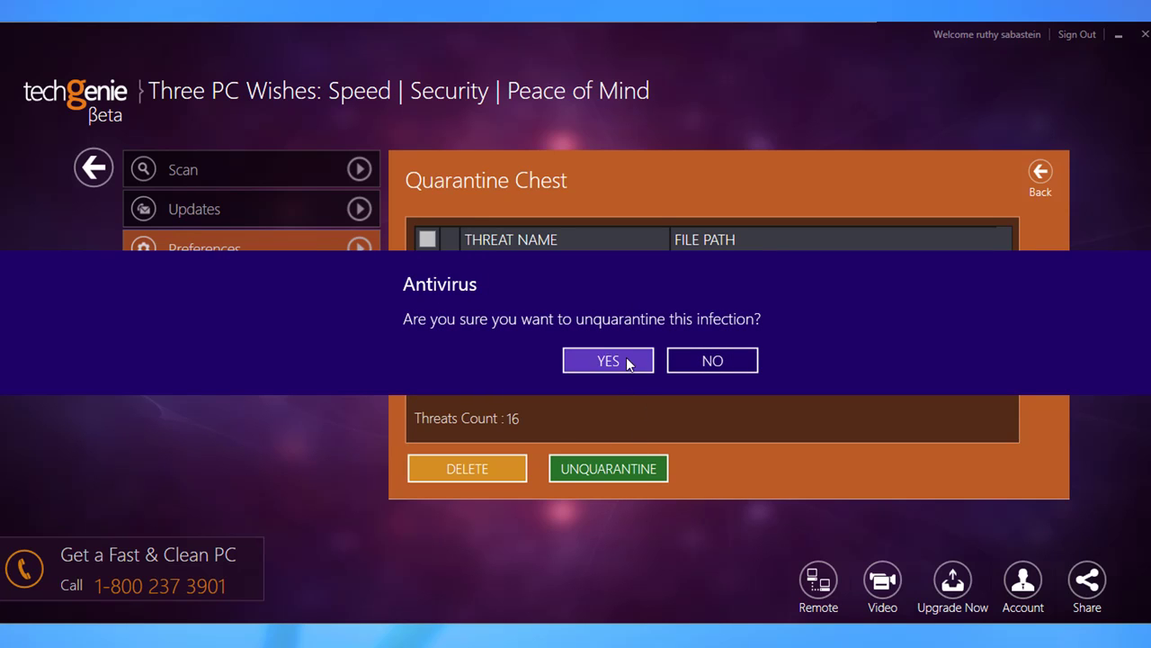
{"action": "left_click", "coordinate": [628, 362]}
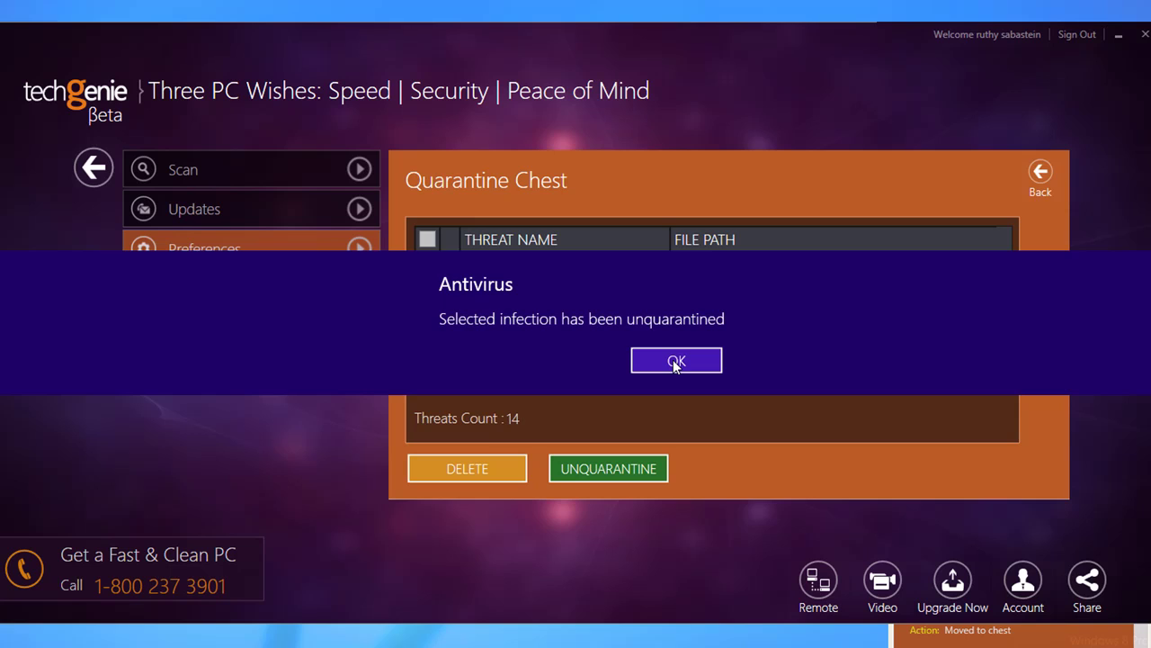
{"action": "left_click", "coordinate": [676, 362]}
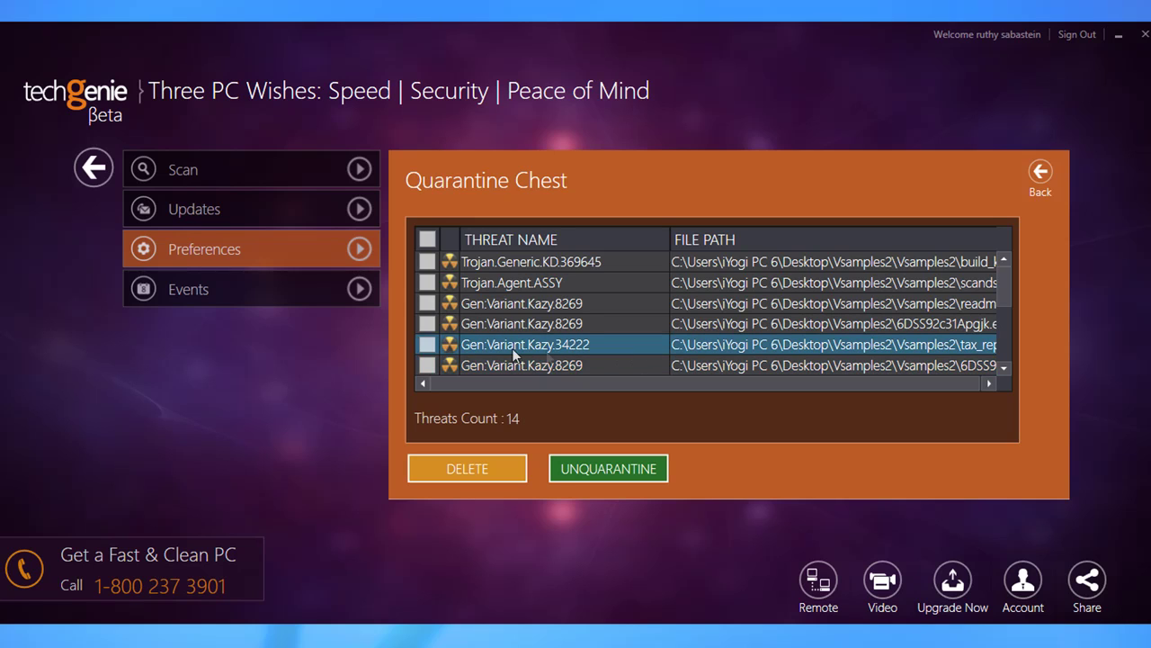
Review the last scan and update events, read the scan log file and close it
{"action": "left_click", "coordinate": [202, 290]}
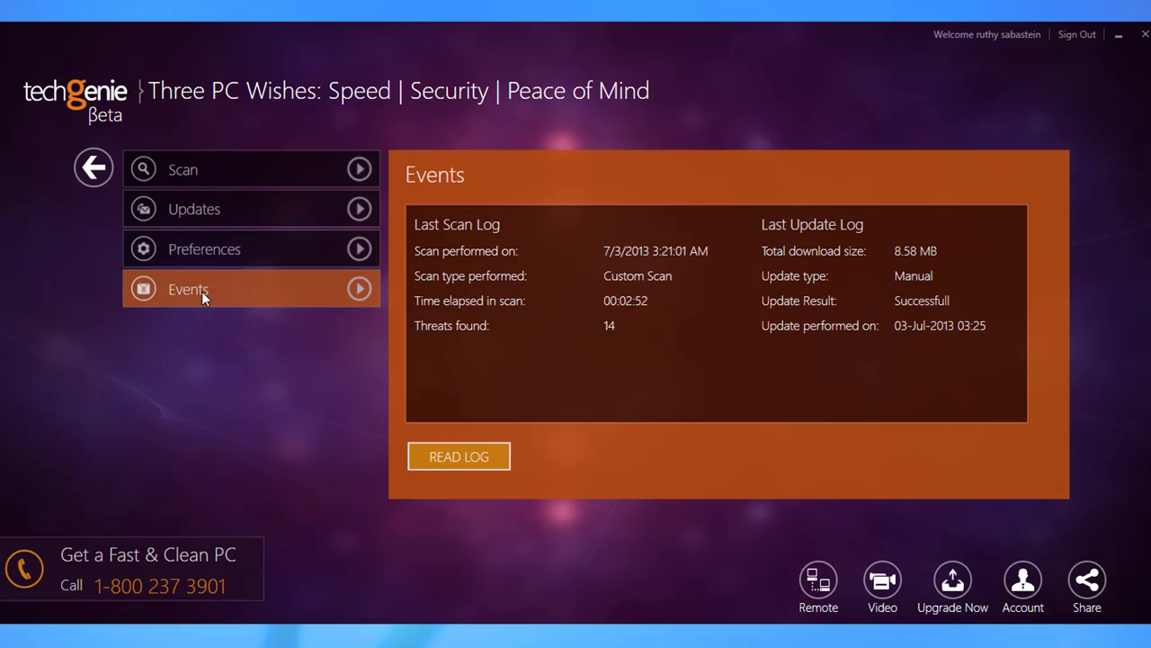
{"action": "left_click", "coordinate": [456, 454]}
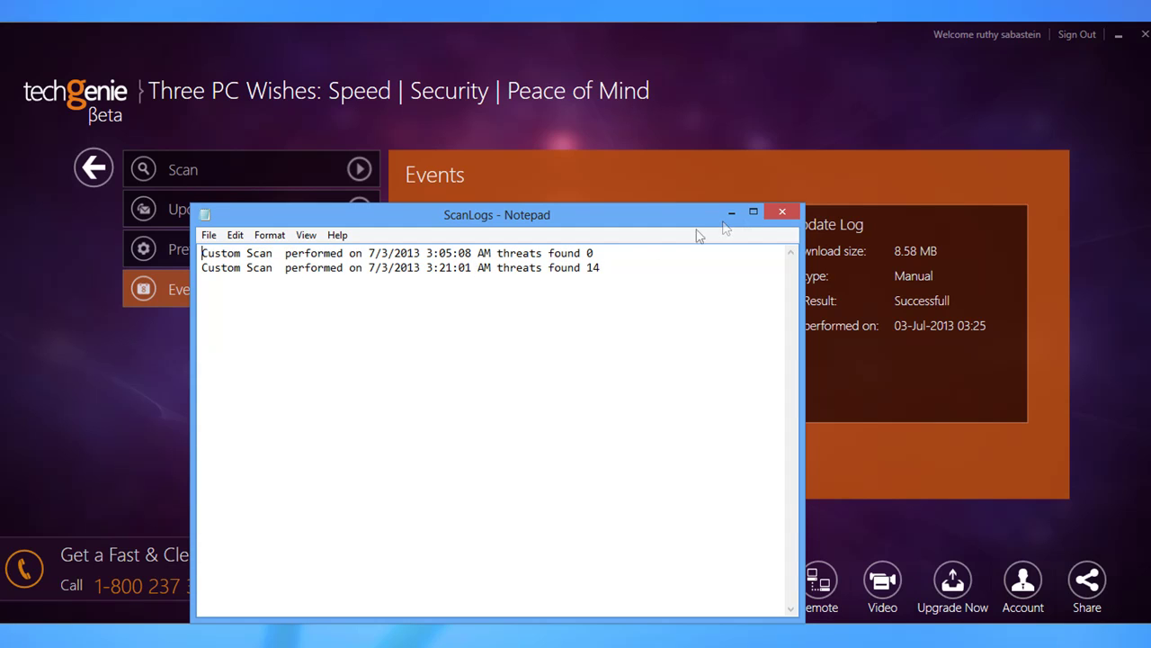
{"action": "left_click", "coordinate": [783, 214]}
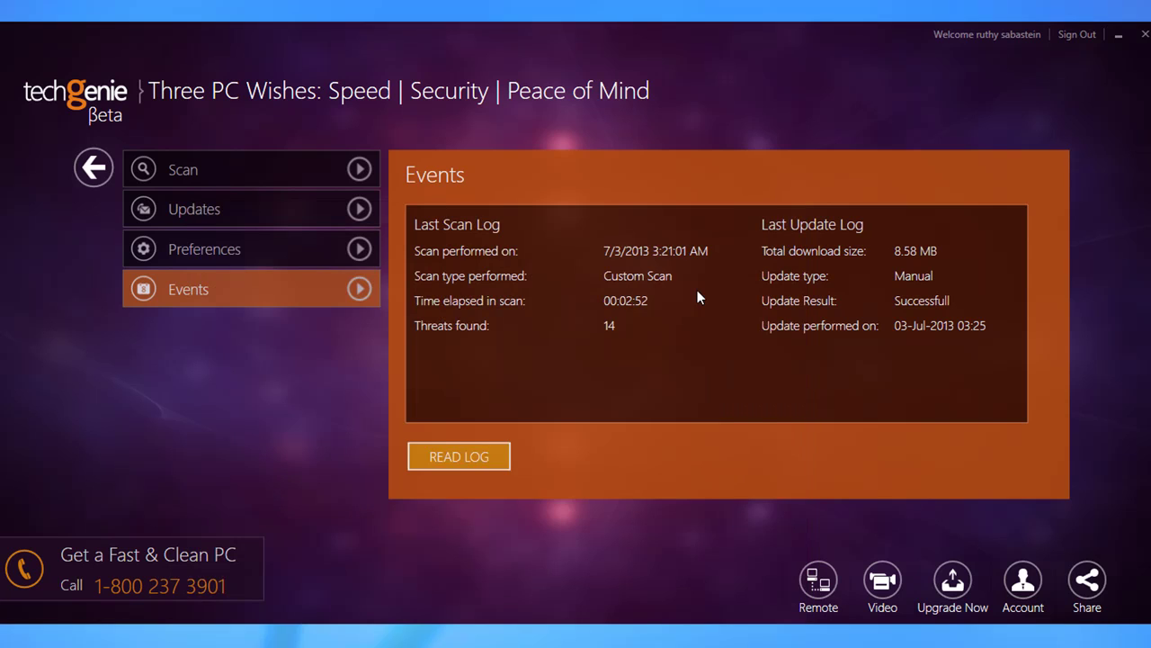